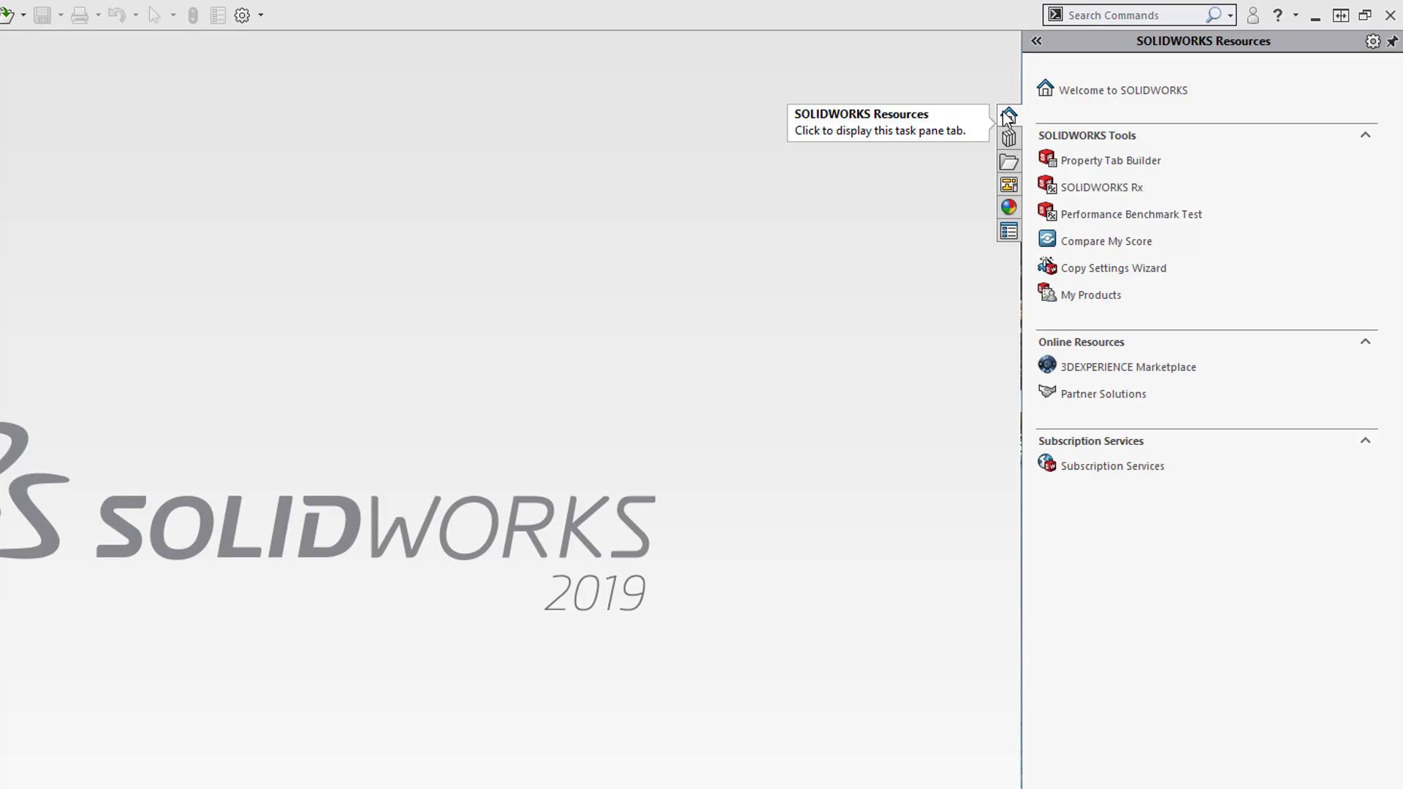
Step: Check the SOLIDWORKS Rx diagnostics and open the Hardware Certification page to find the latest driver
click(1105, 189)
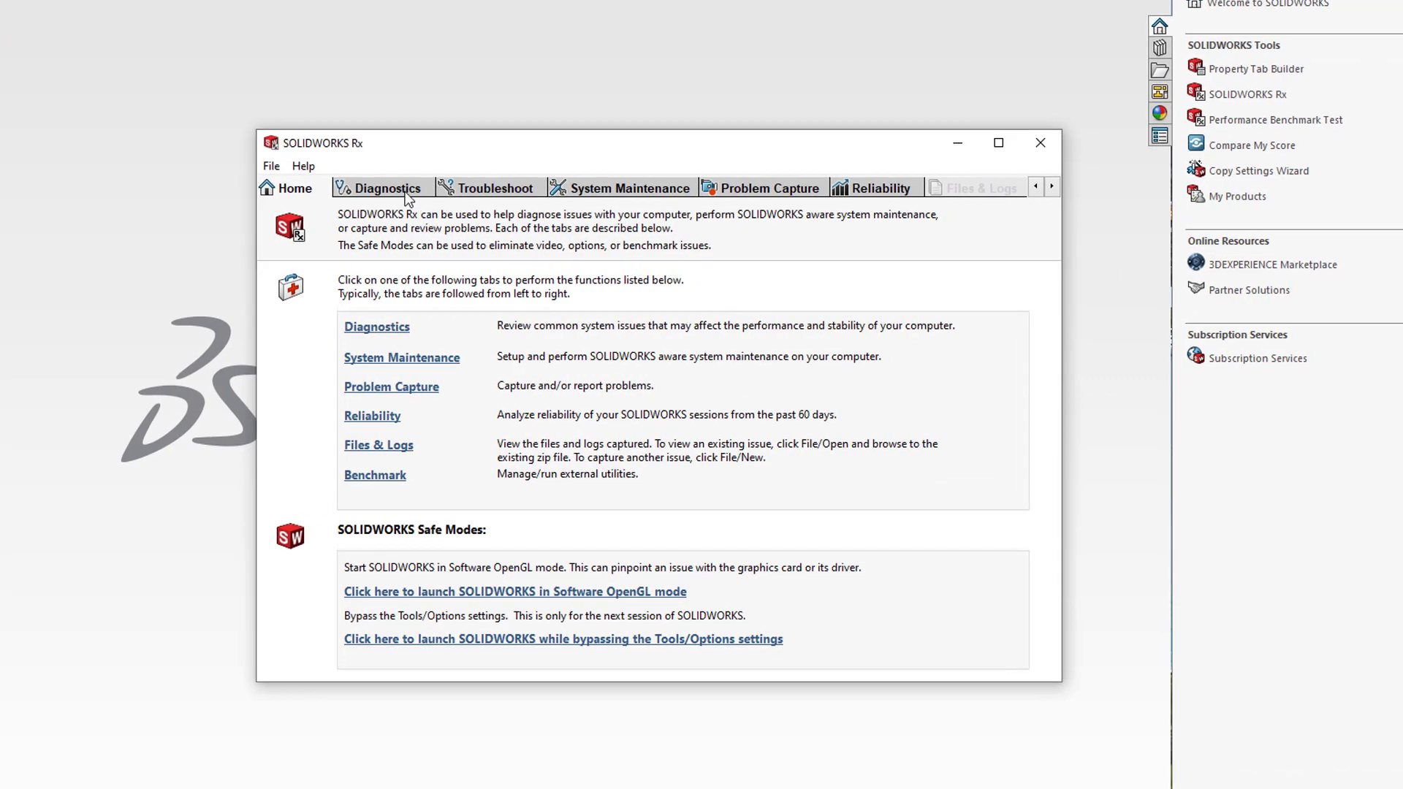
click(396, 190)
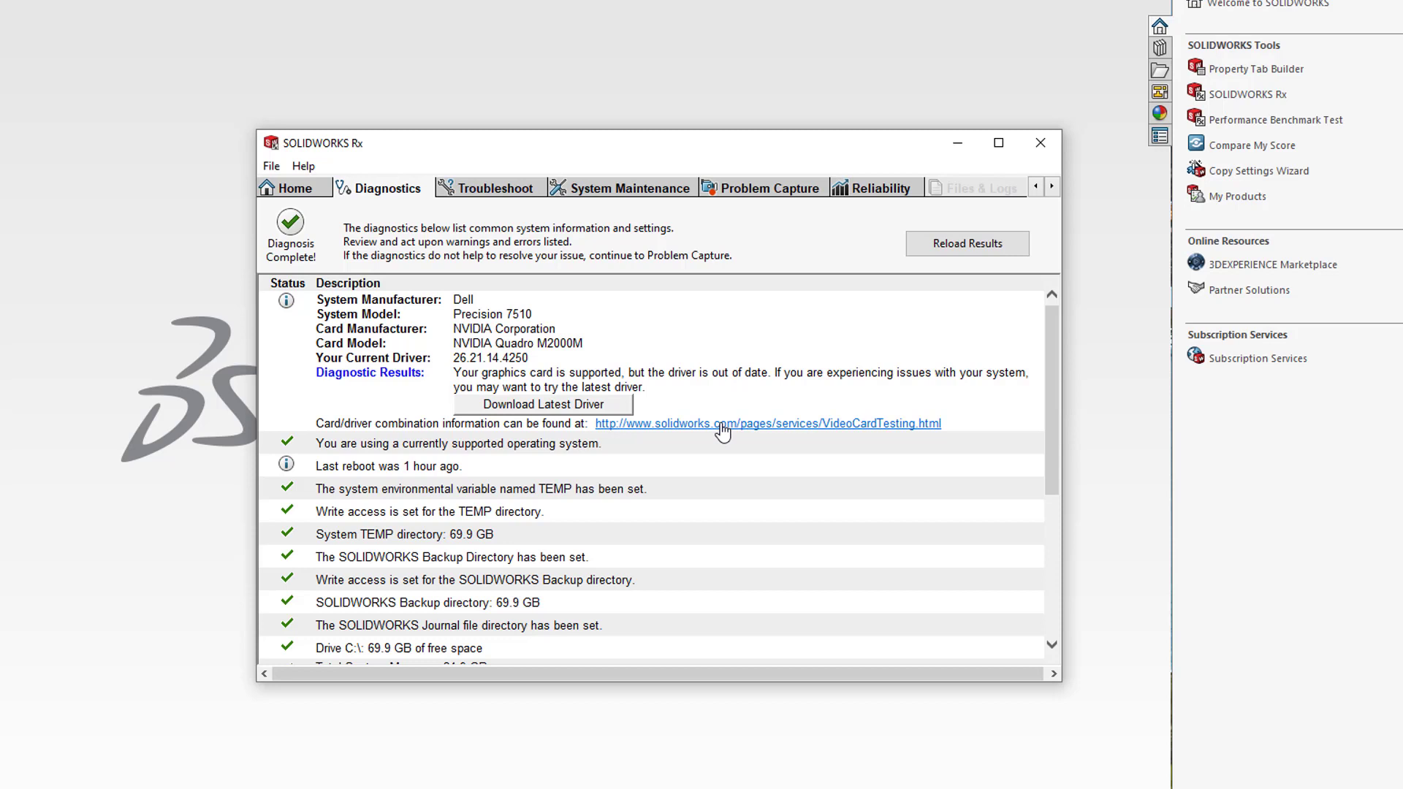
click(593, 406)
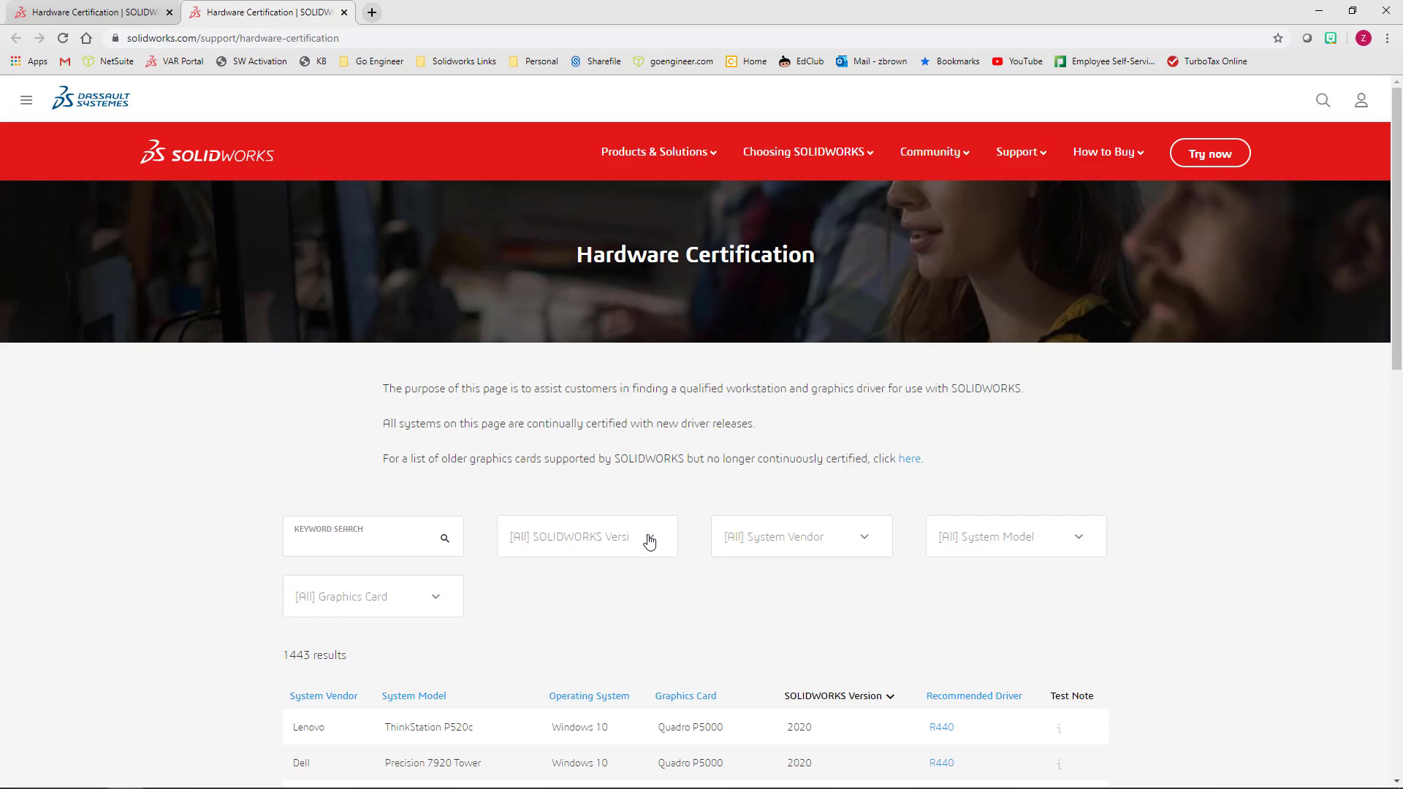
Step: Filter certified systems to SOLIDWORKS 2019, Dell (any model), and the Quadro M2000 graphics card
click(648, 541)
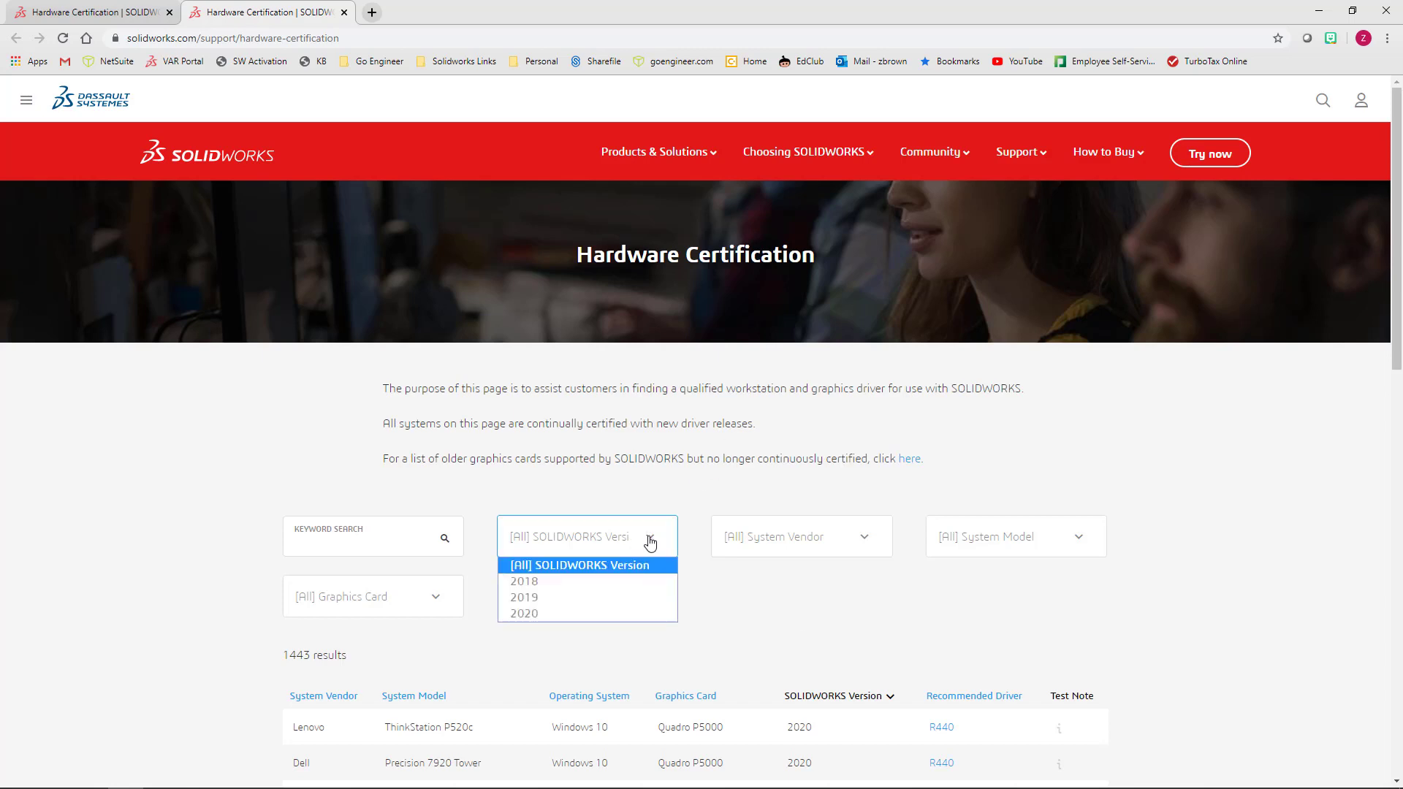
click(537, 599)
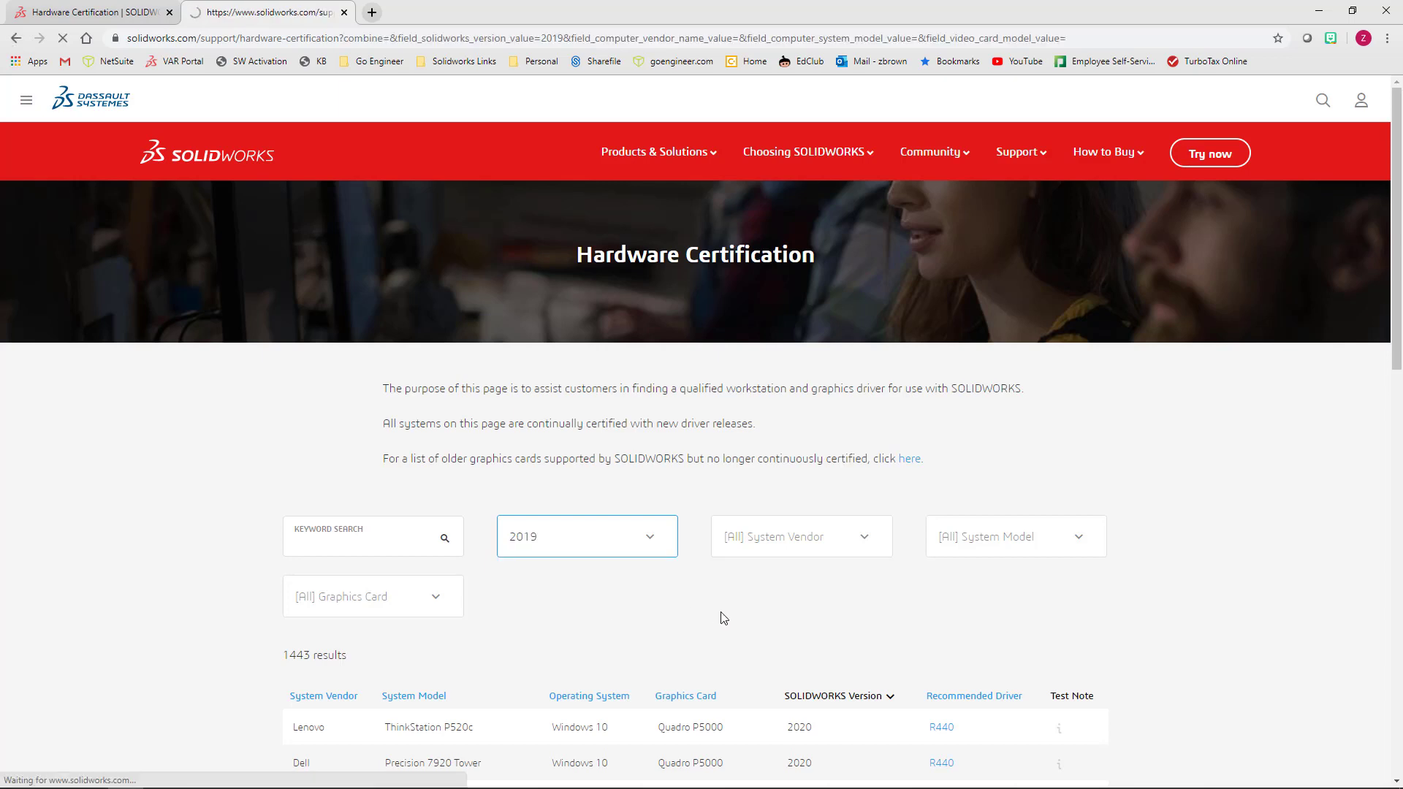
click(863, 539)
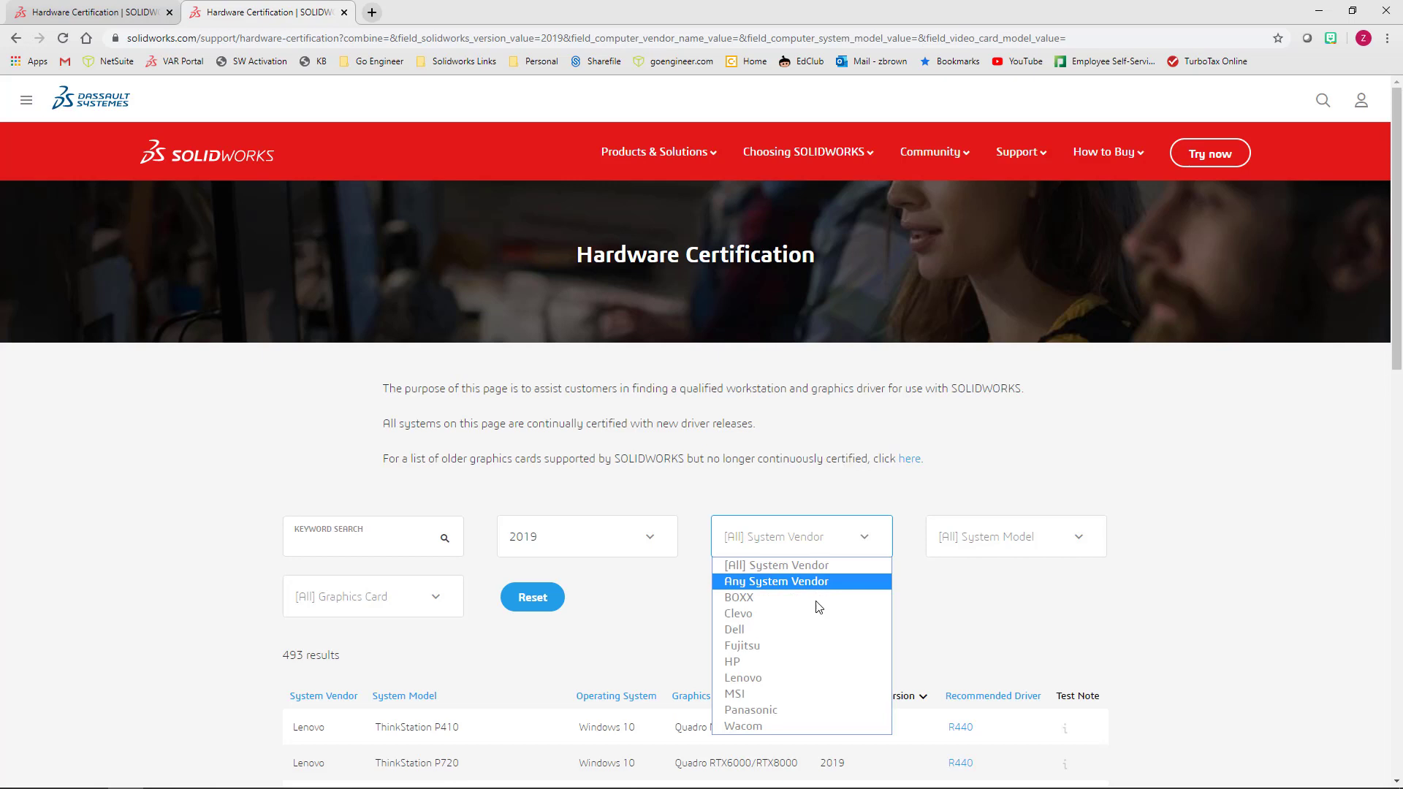
click(761, 627)
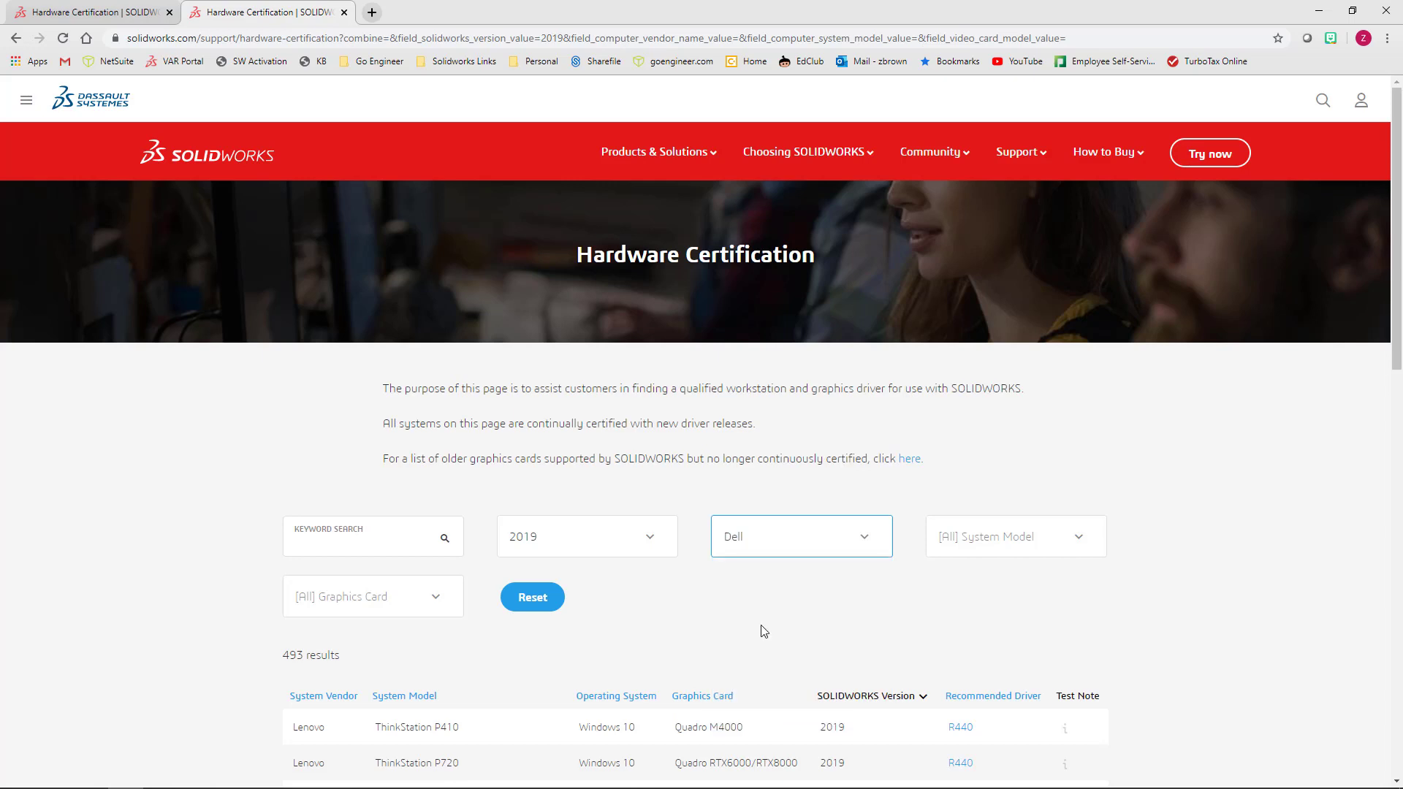
click(1081, 539)
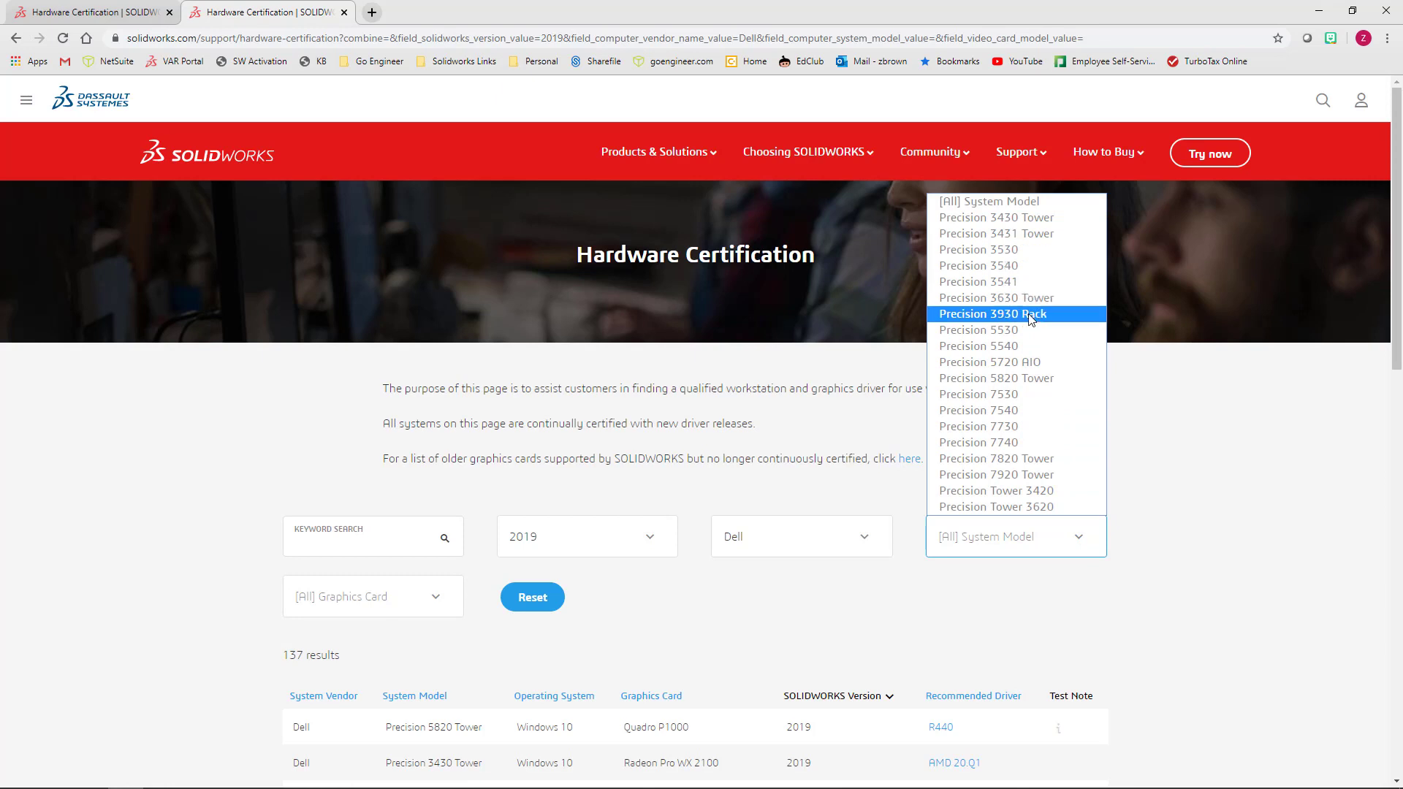
click(992, 205)
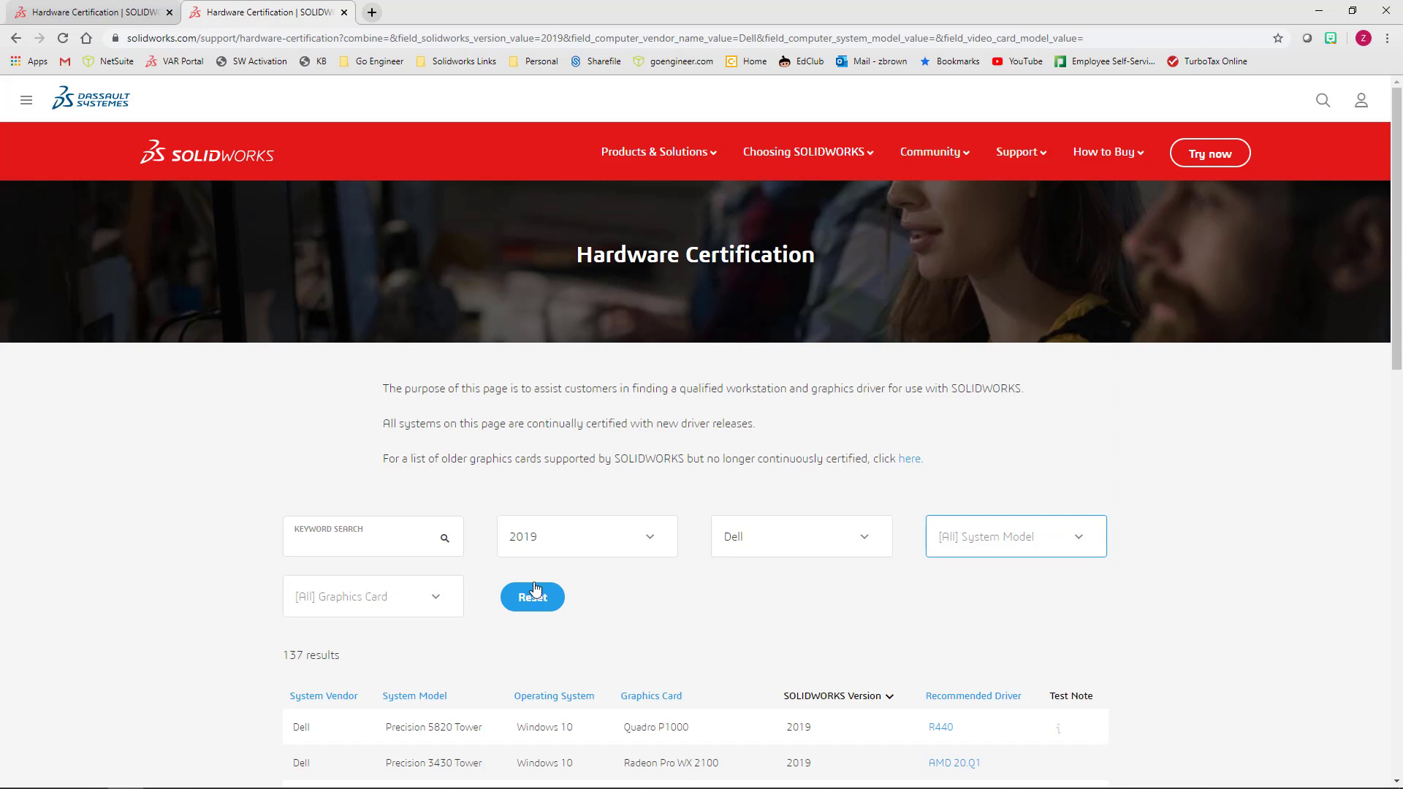
click(439, 601)
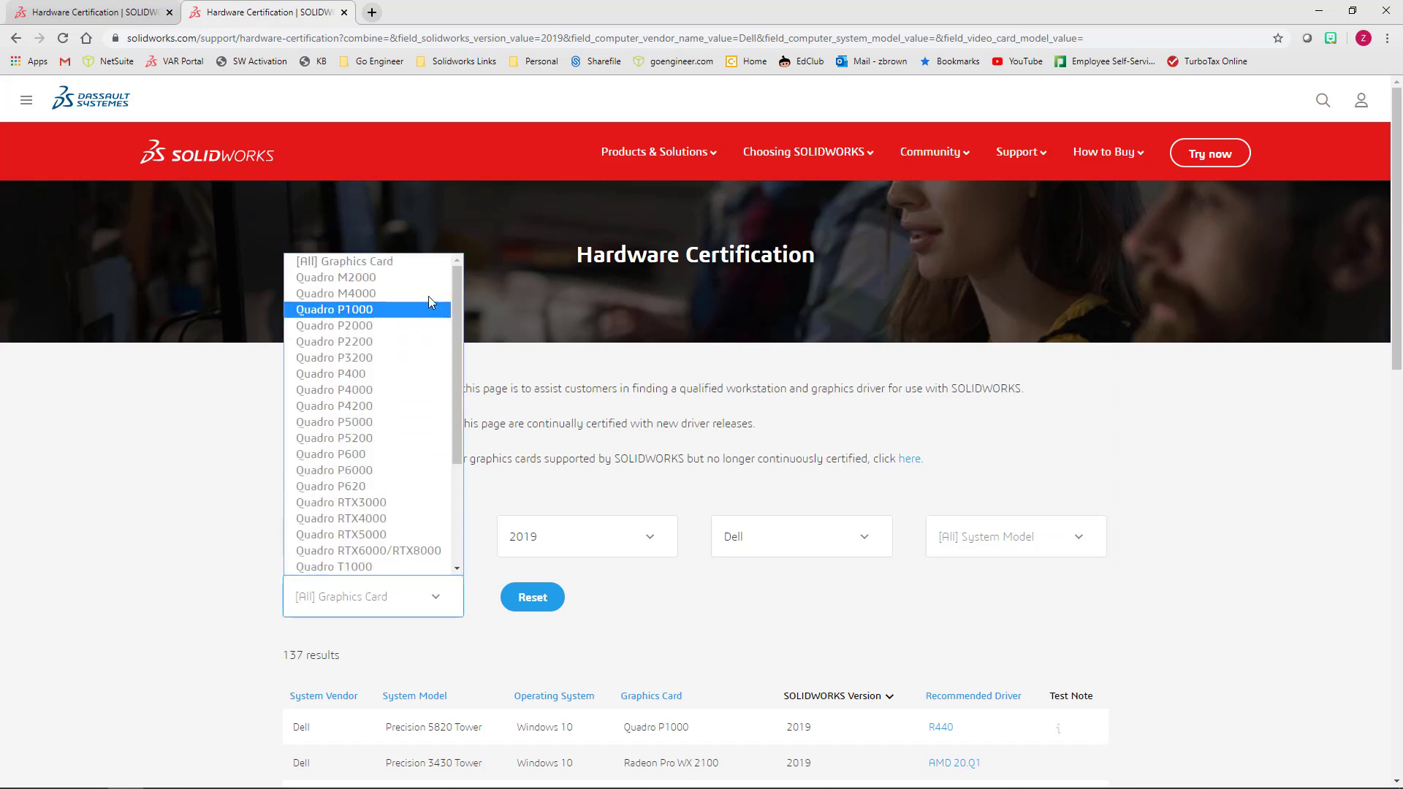
click(367, 280)
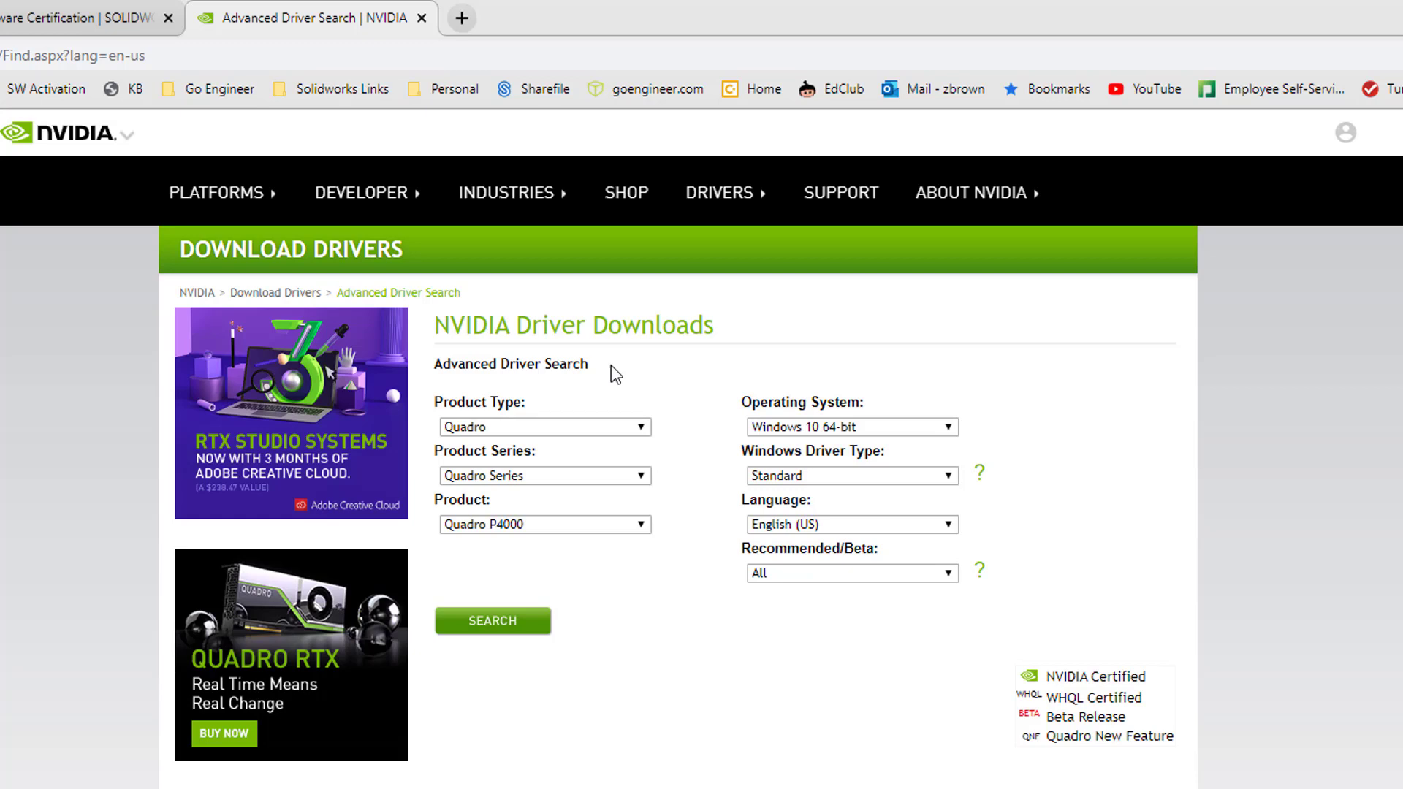
Step: Choose Quadro, Quadro Series, Quadro M2000, Windows 10 64-bit and the Standard driver type
click(593, 427)
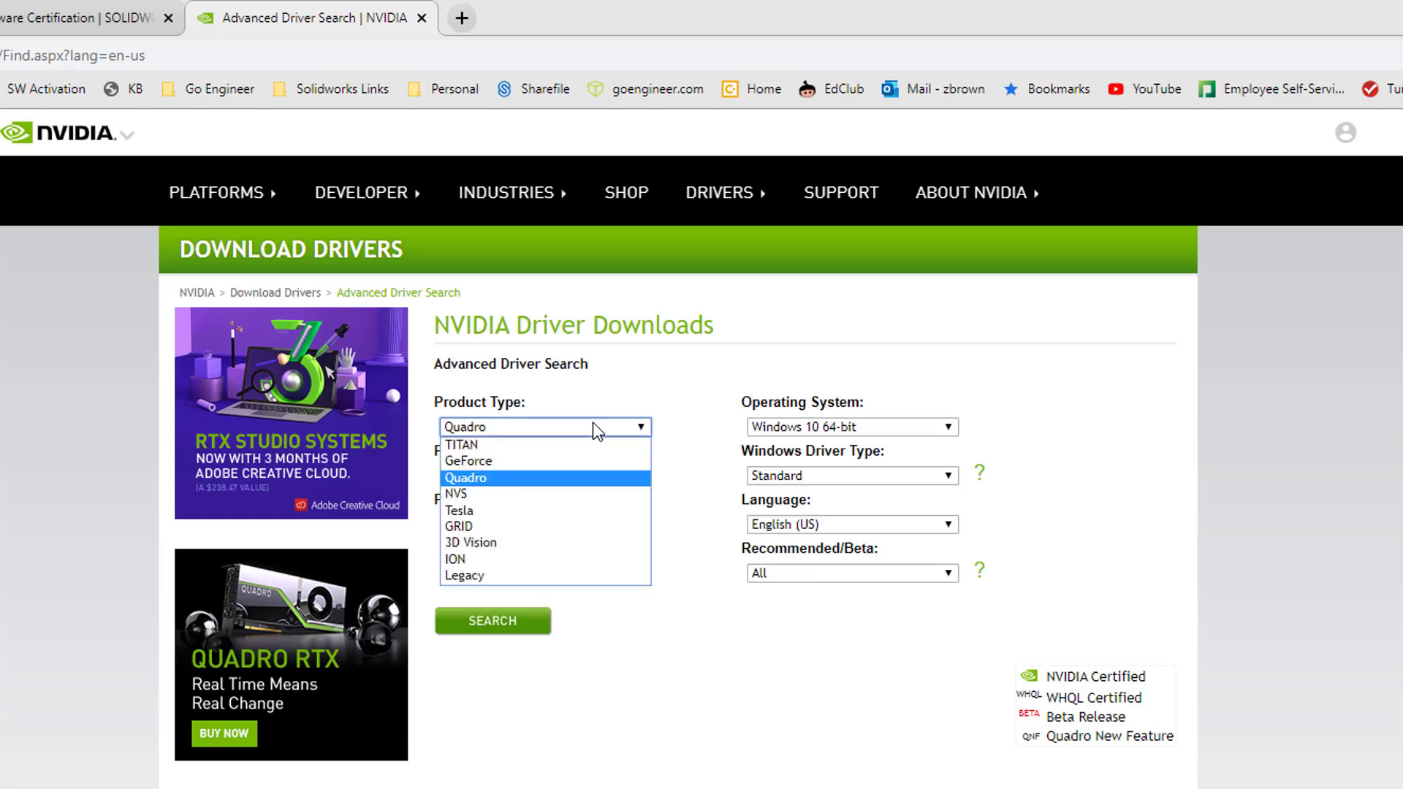
click(505, 473)
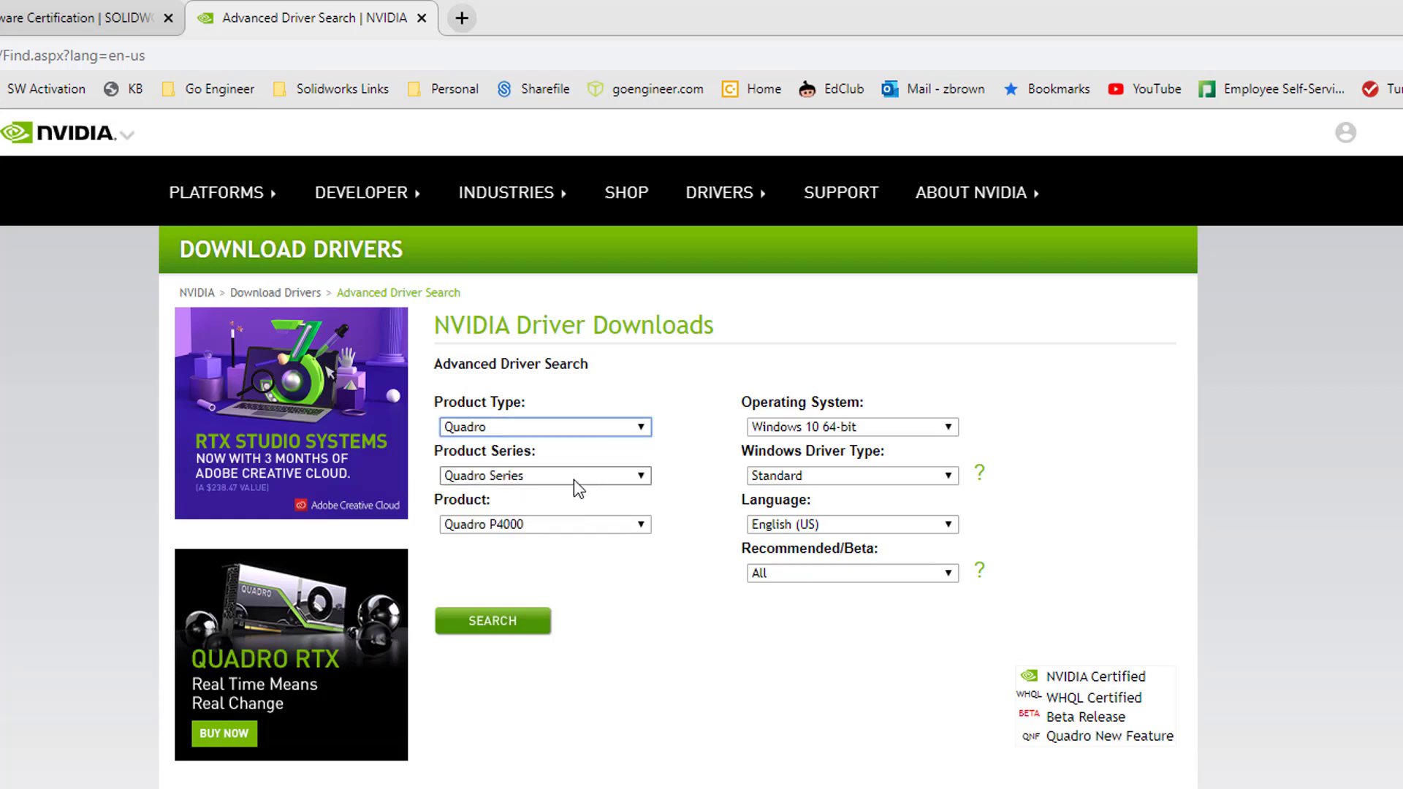
click(527, 473)
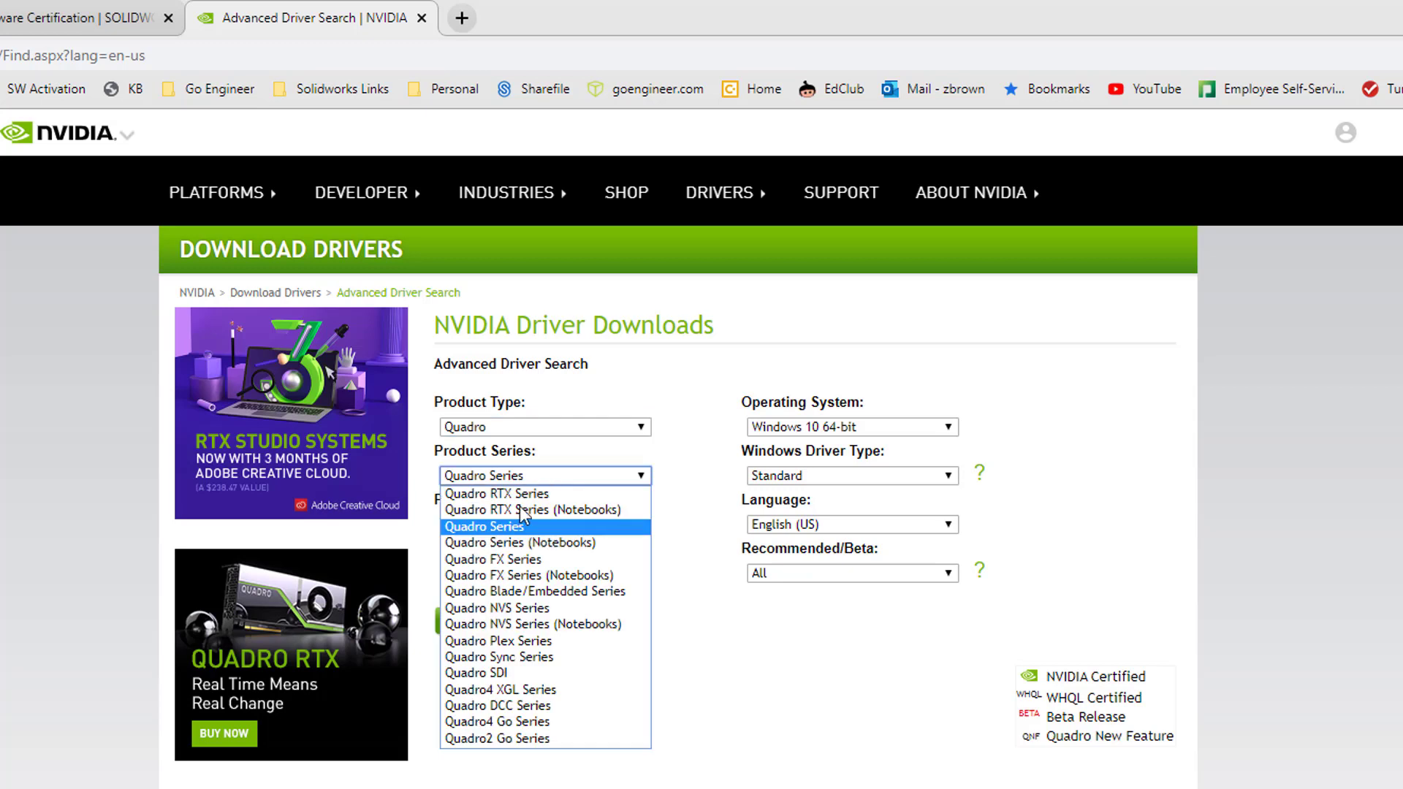
click(504, 528)
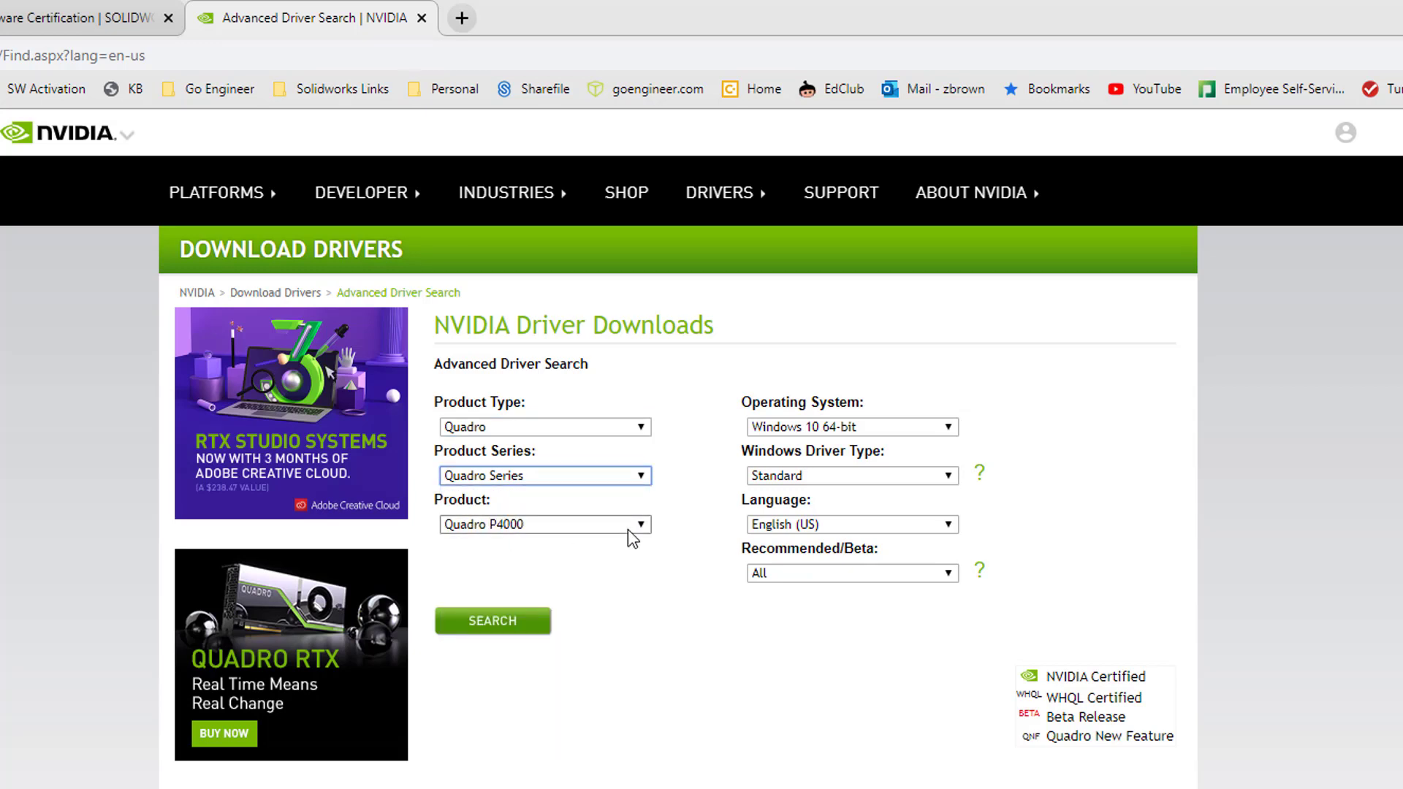
click(640, 525)
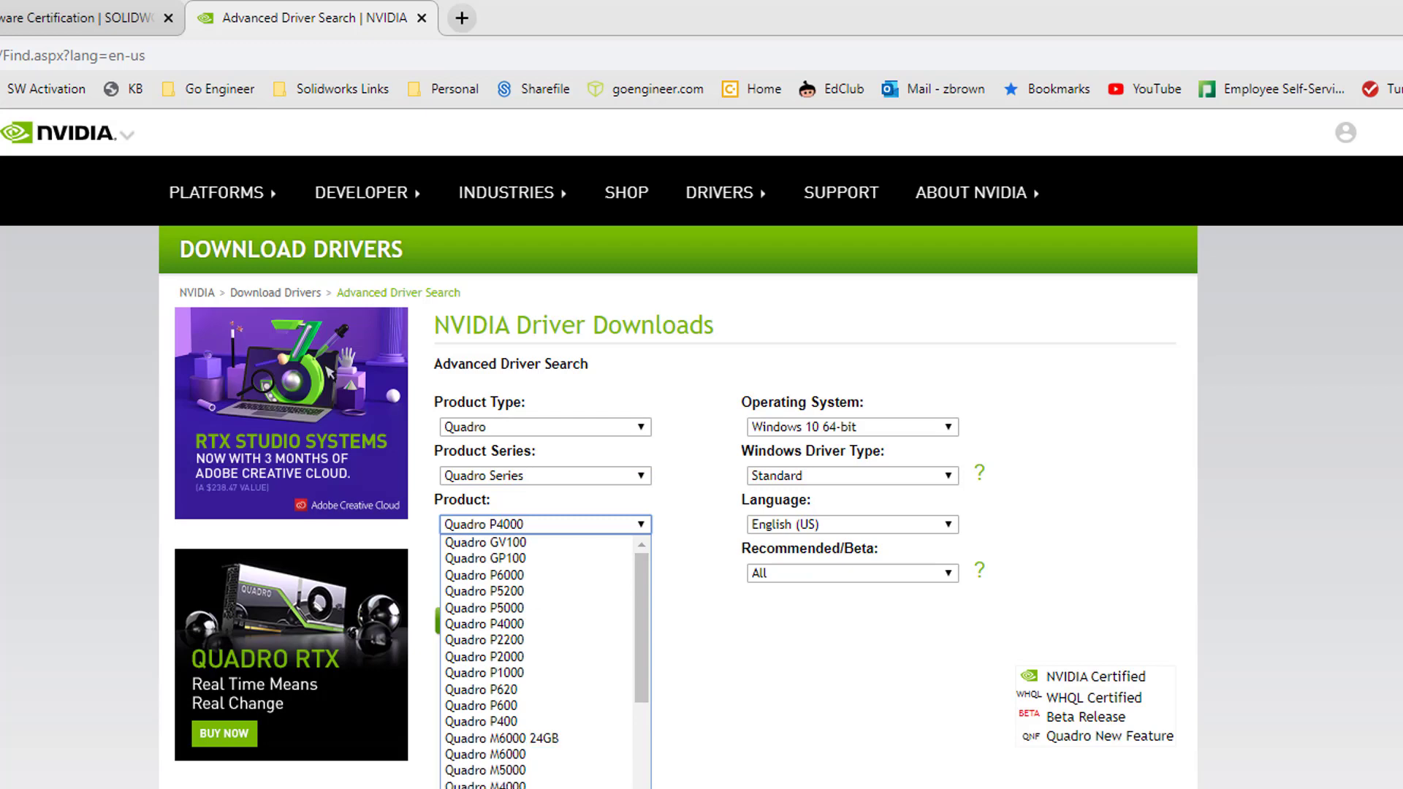
click(497, 787)
click(934, 429)
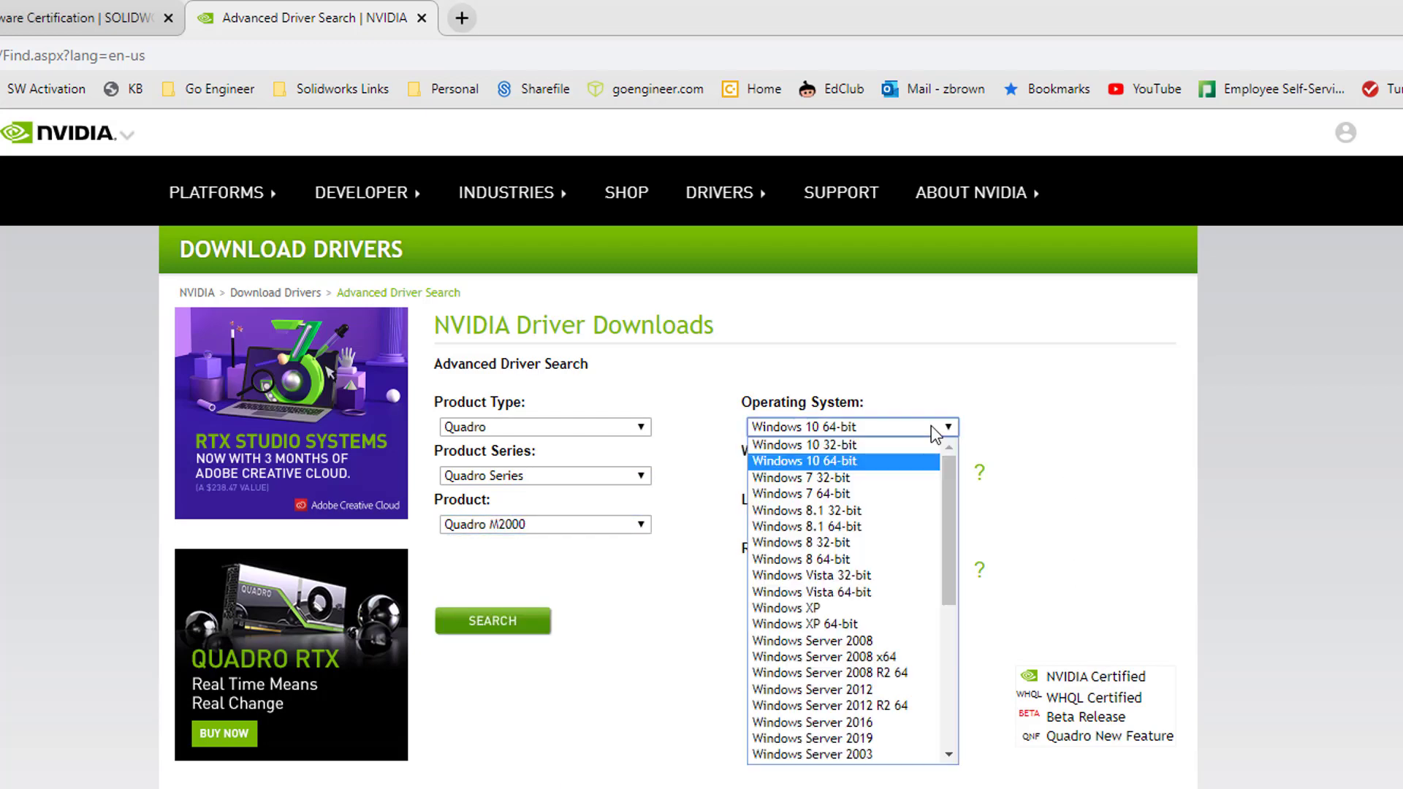
click(846, 461)
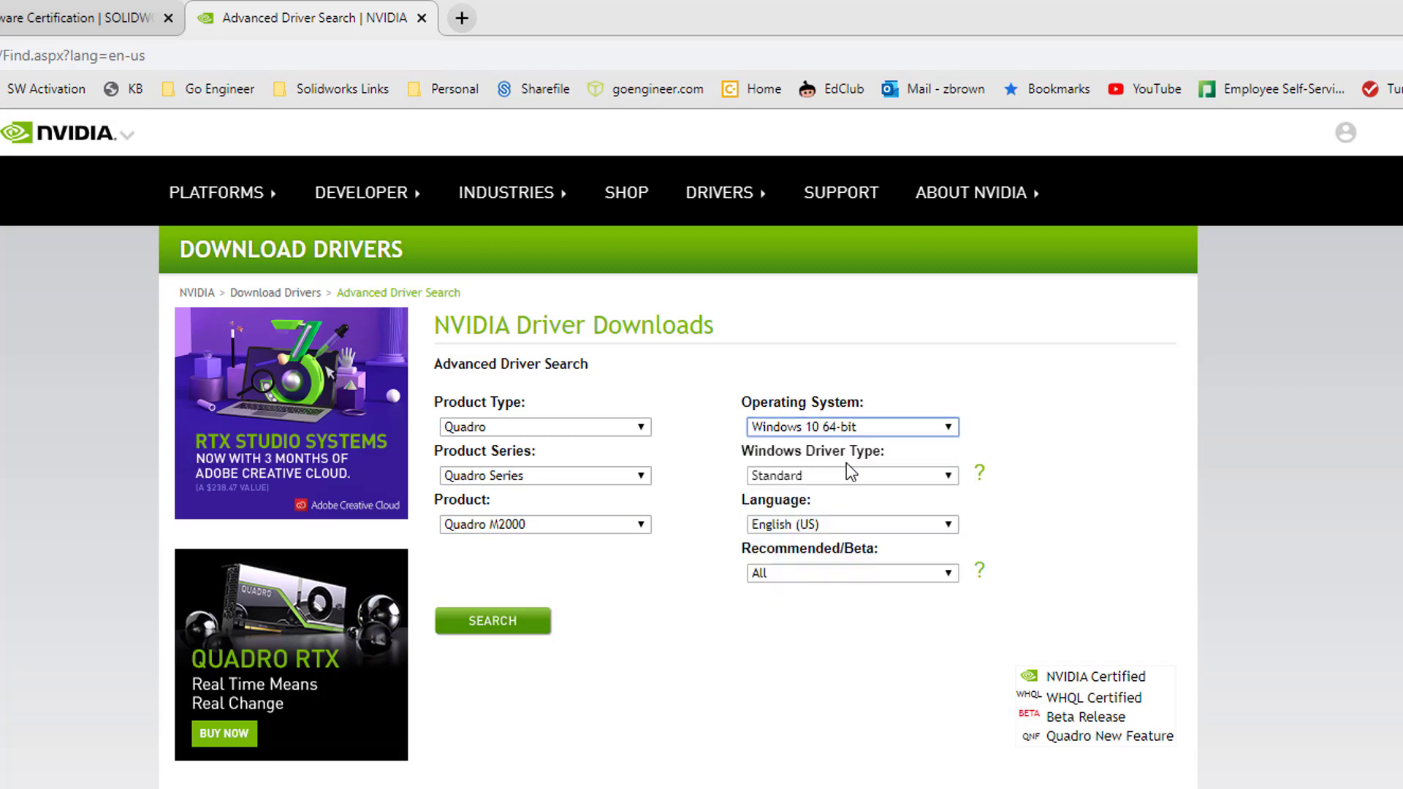
click(912, 482)
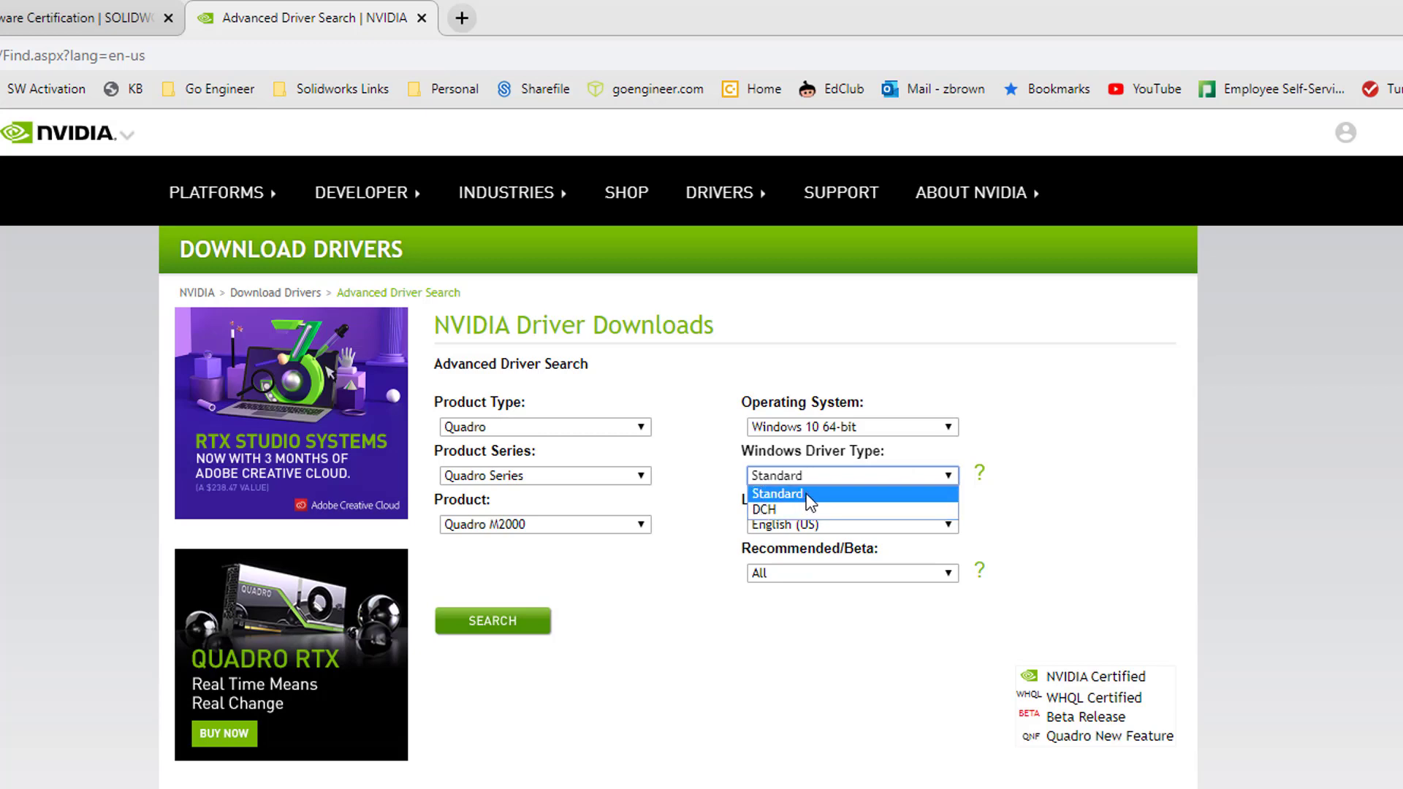
click(924, 453)
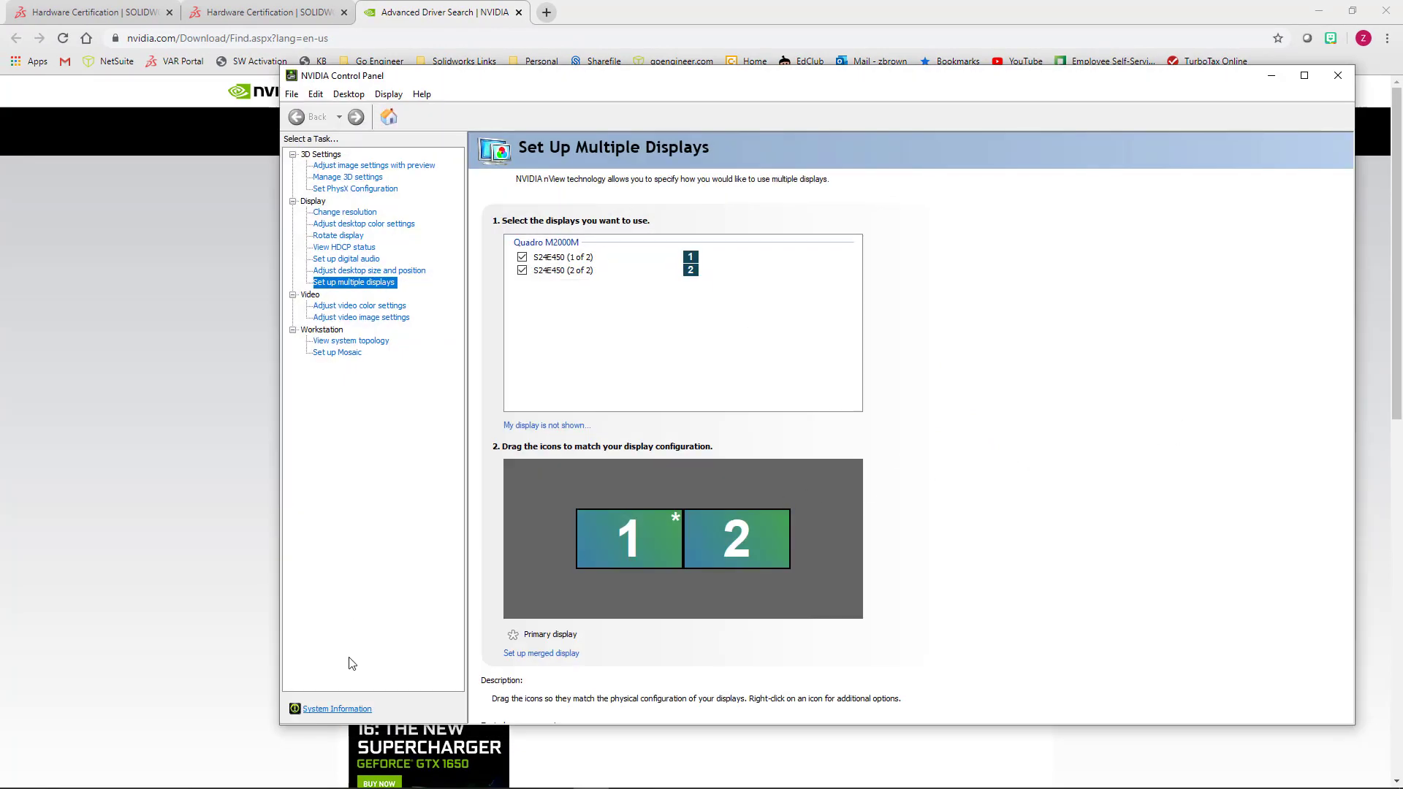
click(339, 711)
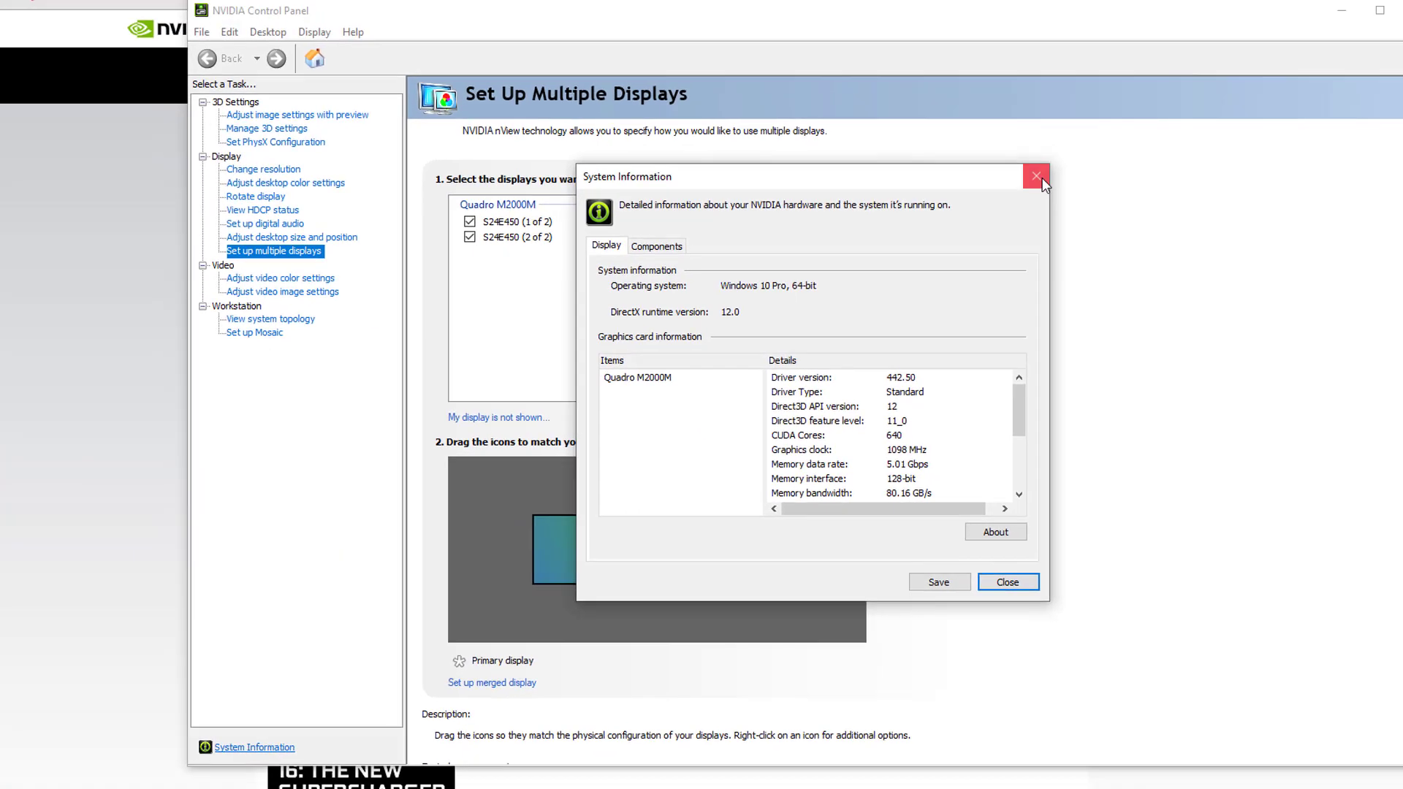
click(1063, 134)
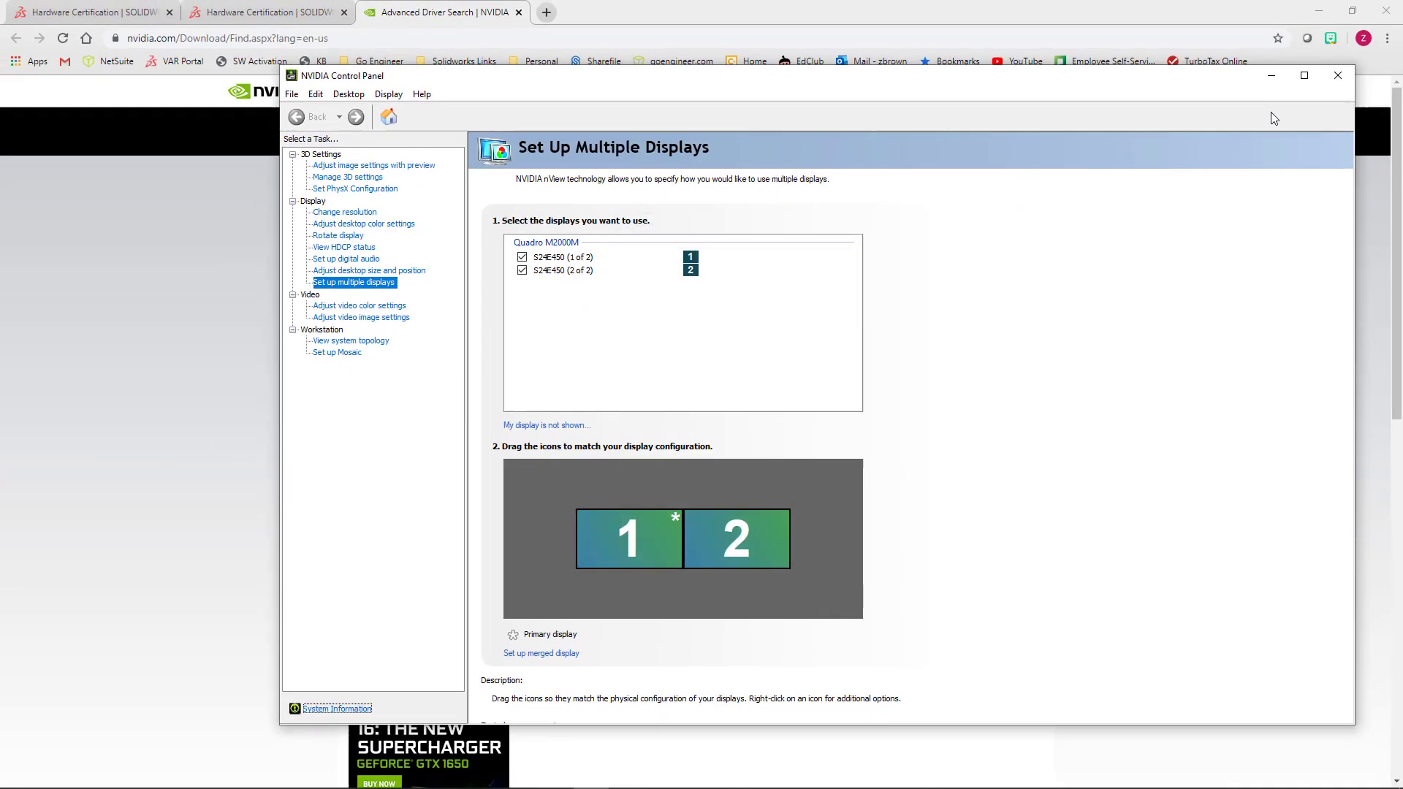
click(1334, 75)
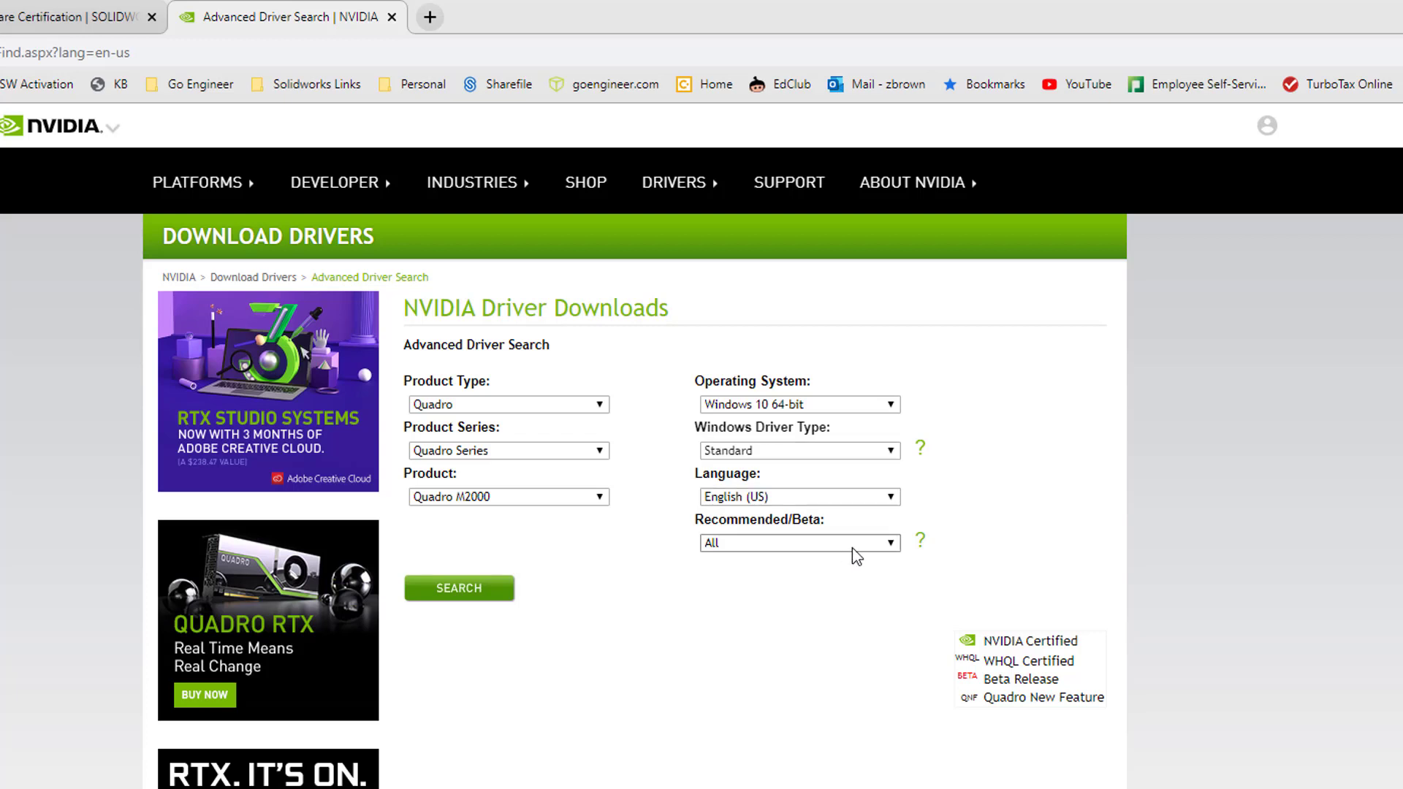
Step: Search for Quadro M2000 drivers limited to Recommended/Certified releases
click(833, 549)
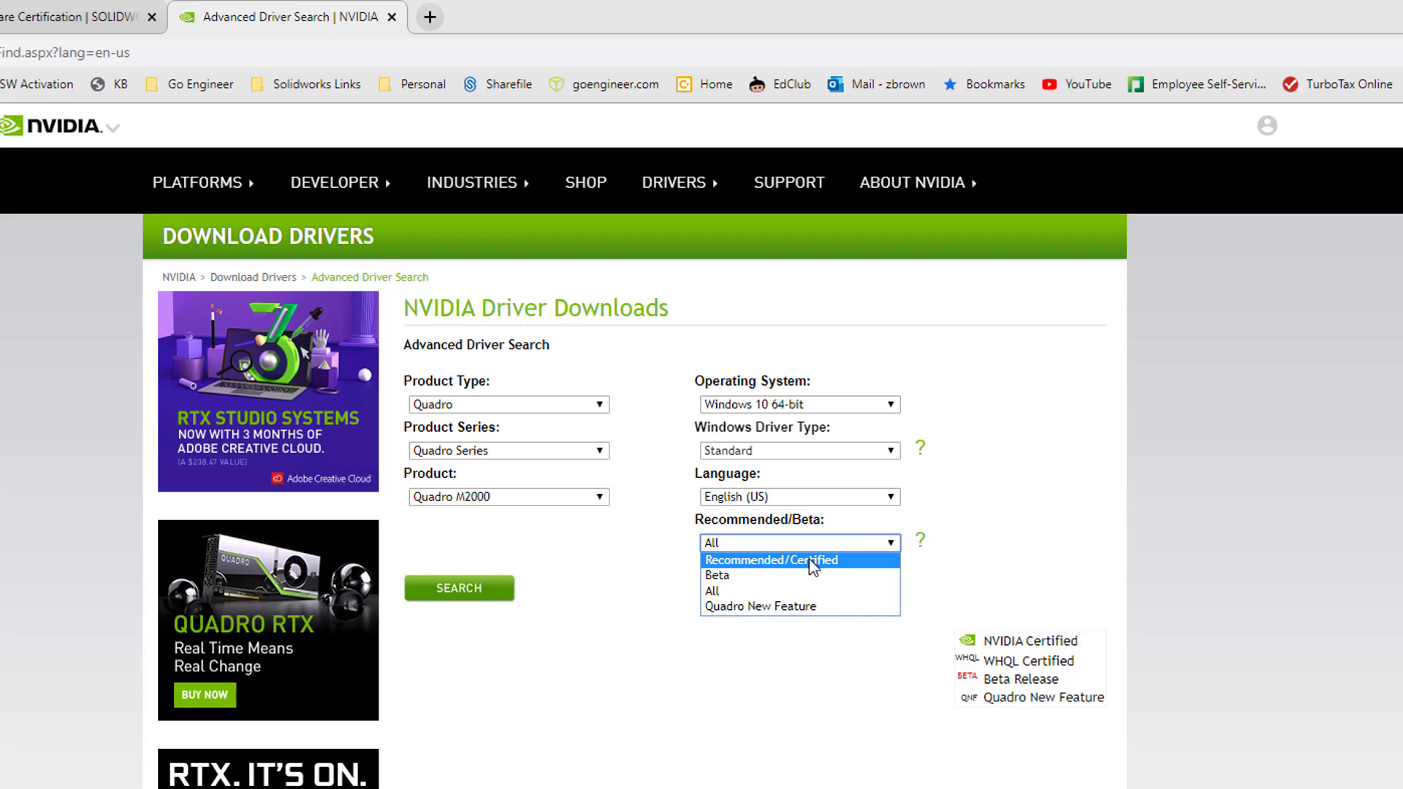
click(814, 561)
click(460, 592)
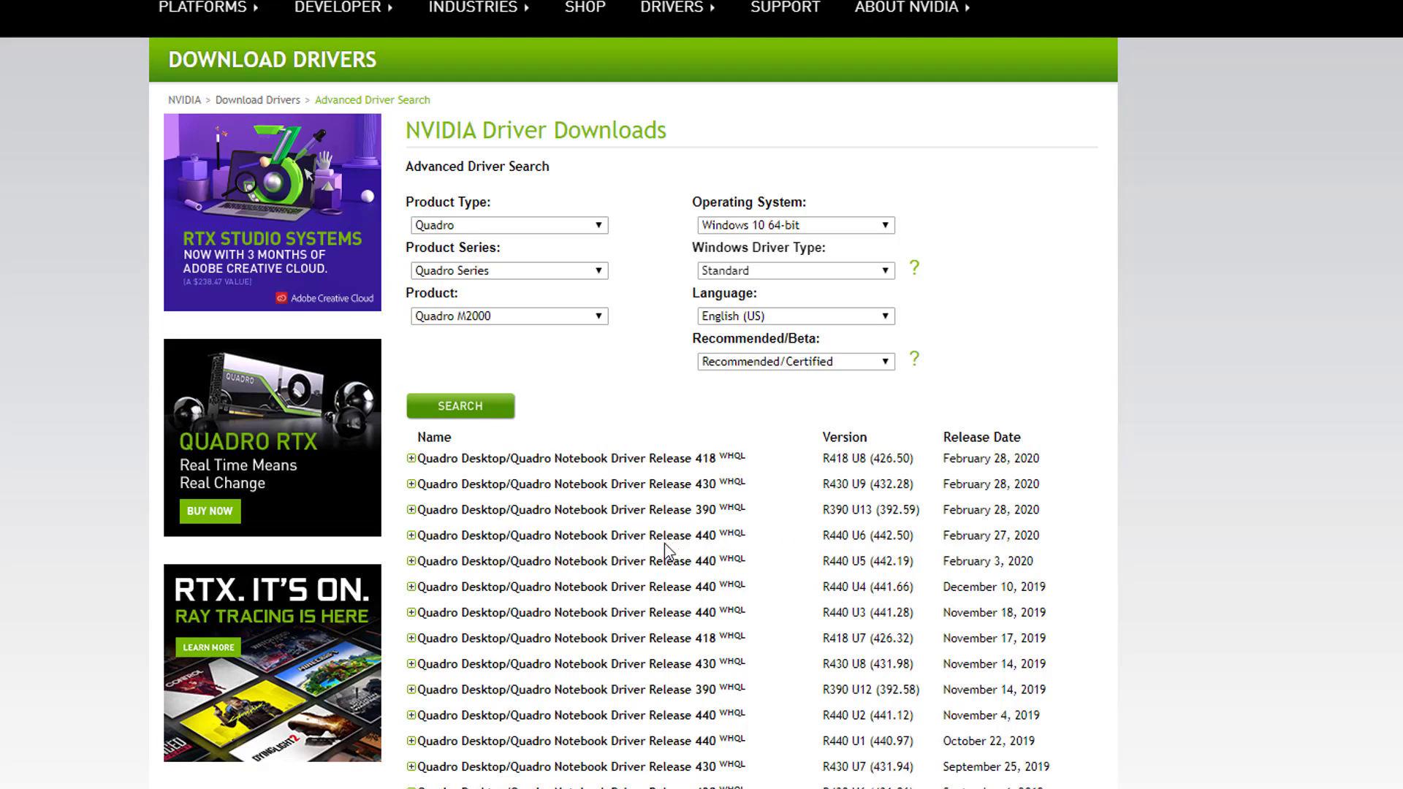
Step: Download the R440 U6 (442.50) driver, skipping registration and agreeing to the license
click(632, 544)
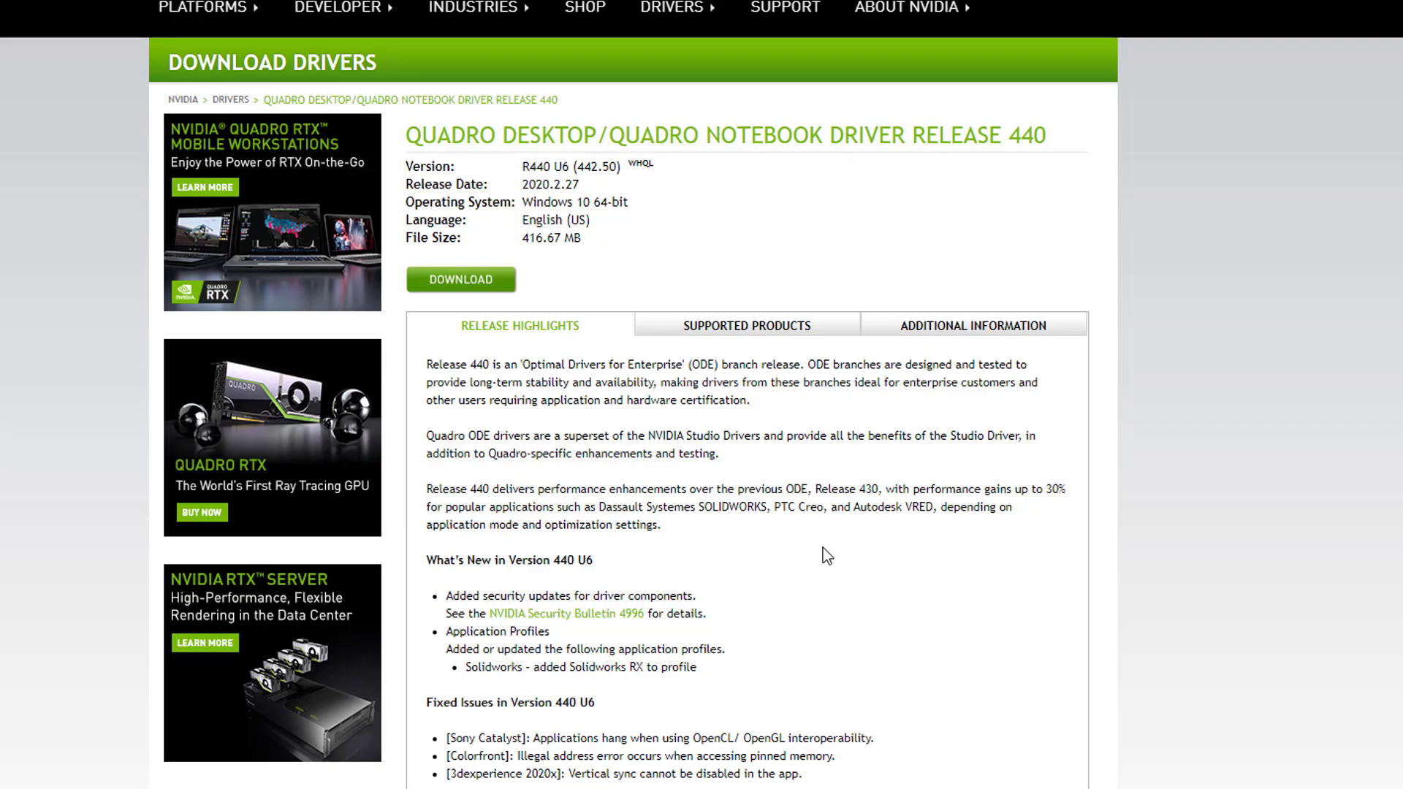
click(474, 288)
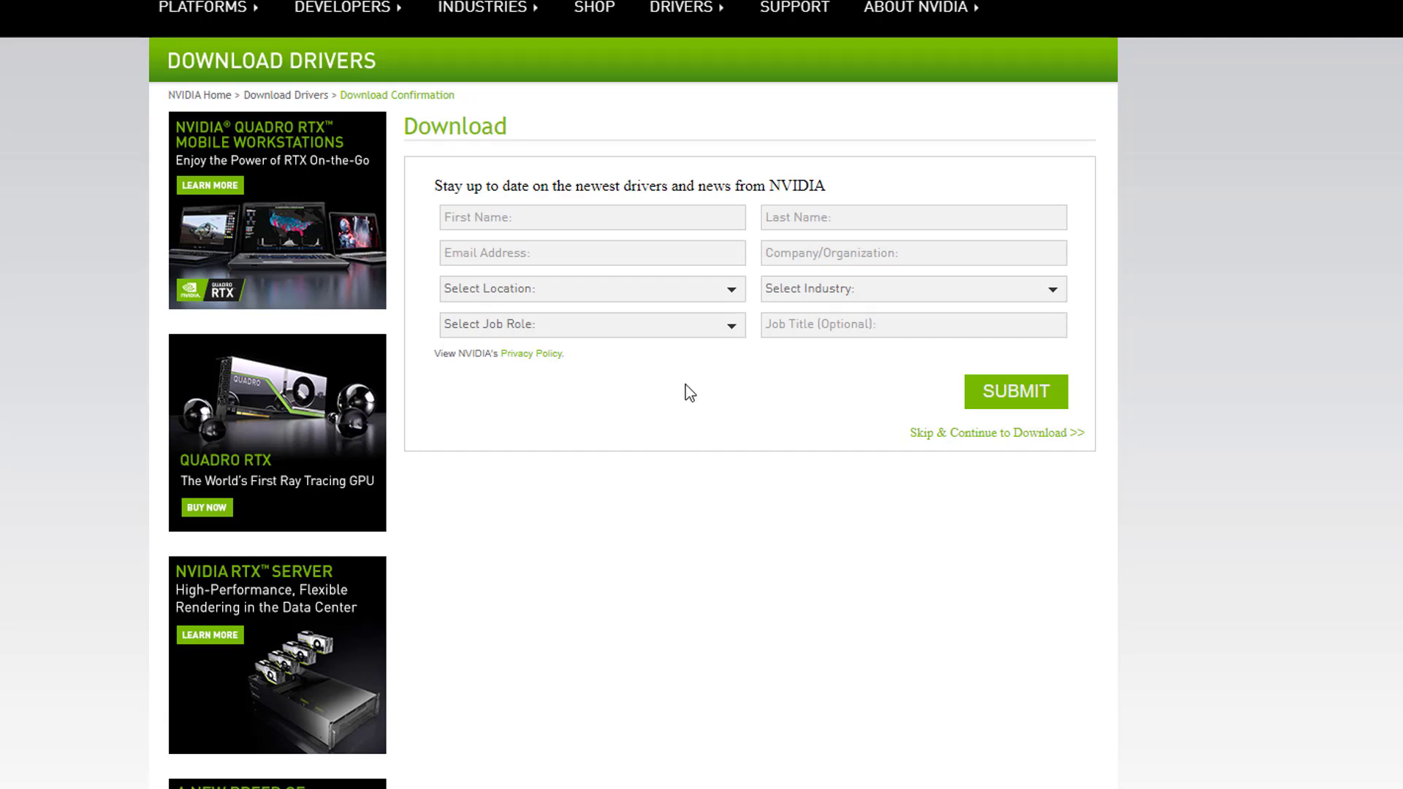
click(979, 436)
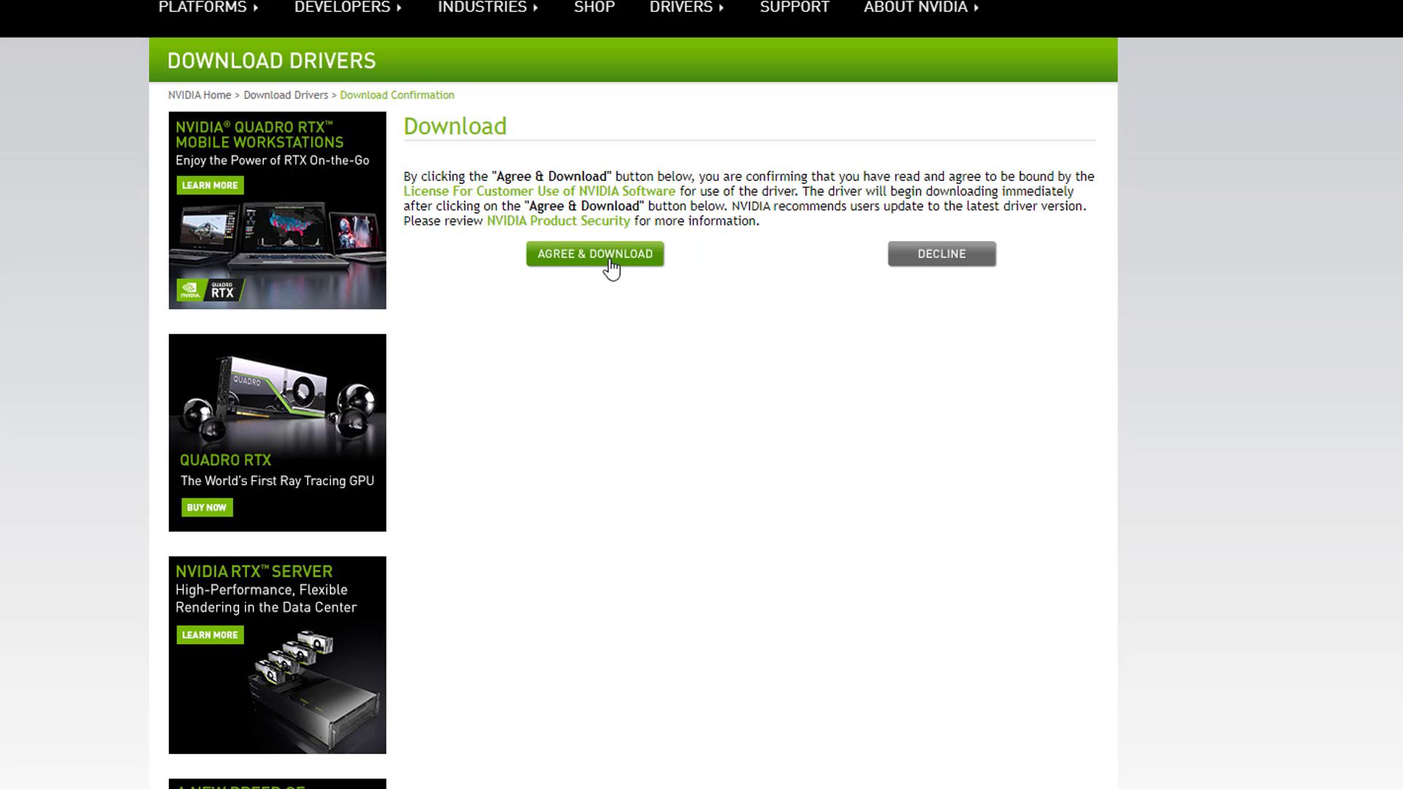
click(636, 257)
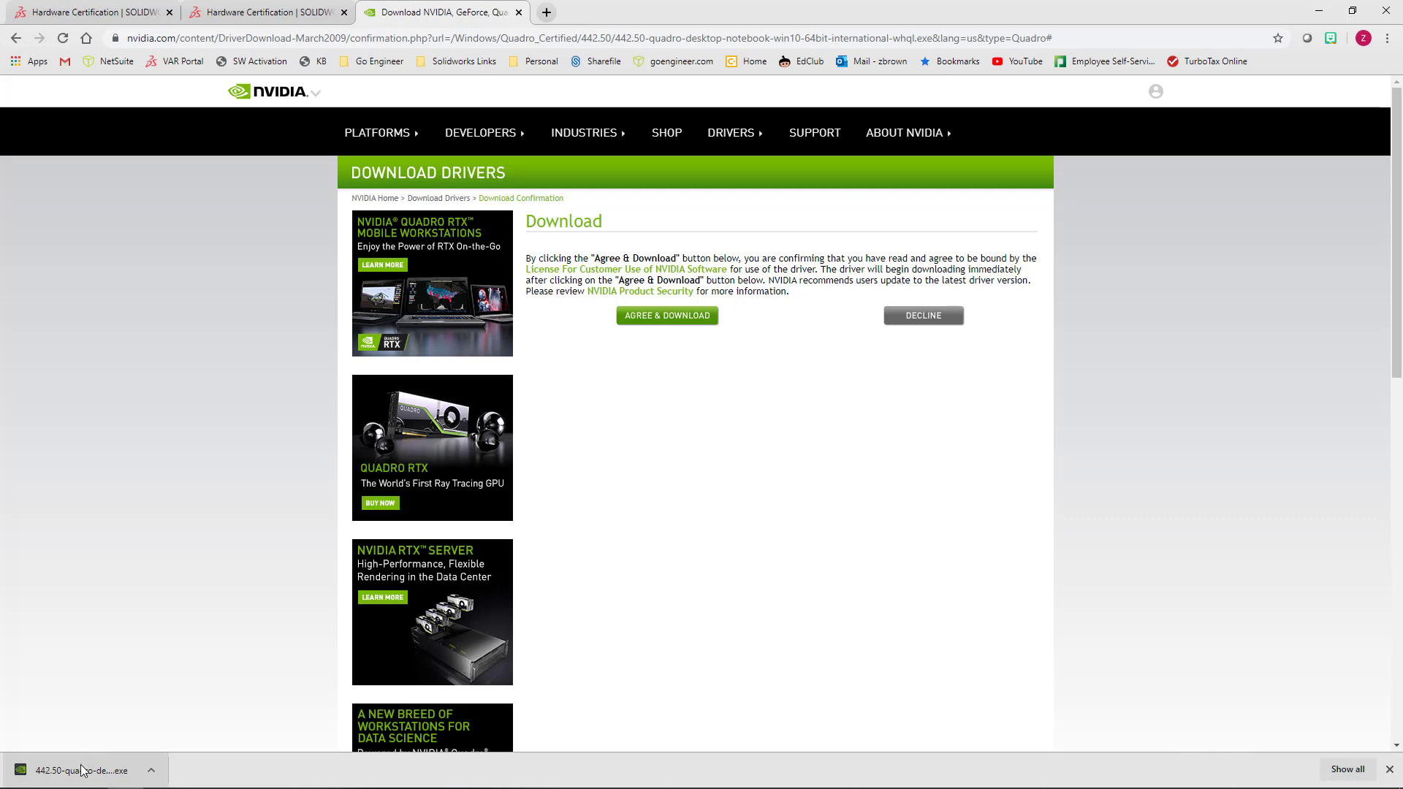
Step: Launch the downloaded 442.50 installer and extract it to the default folder
click(82, 770)
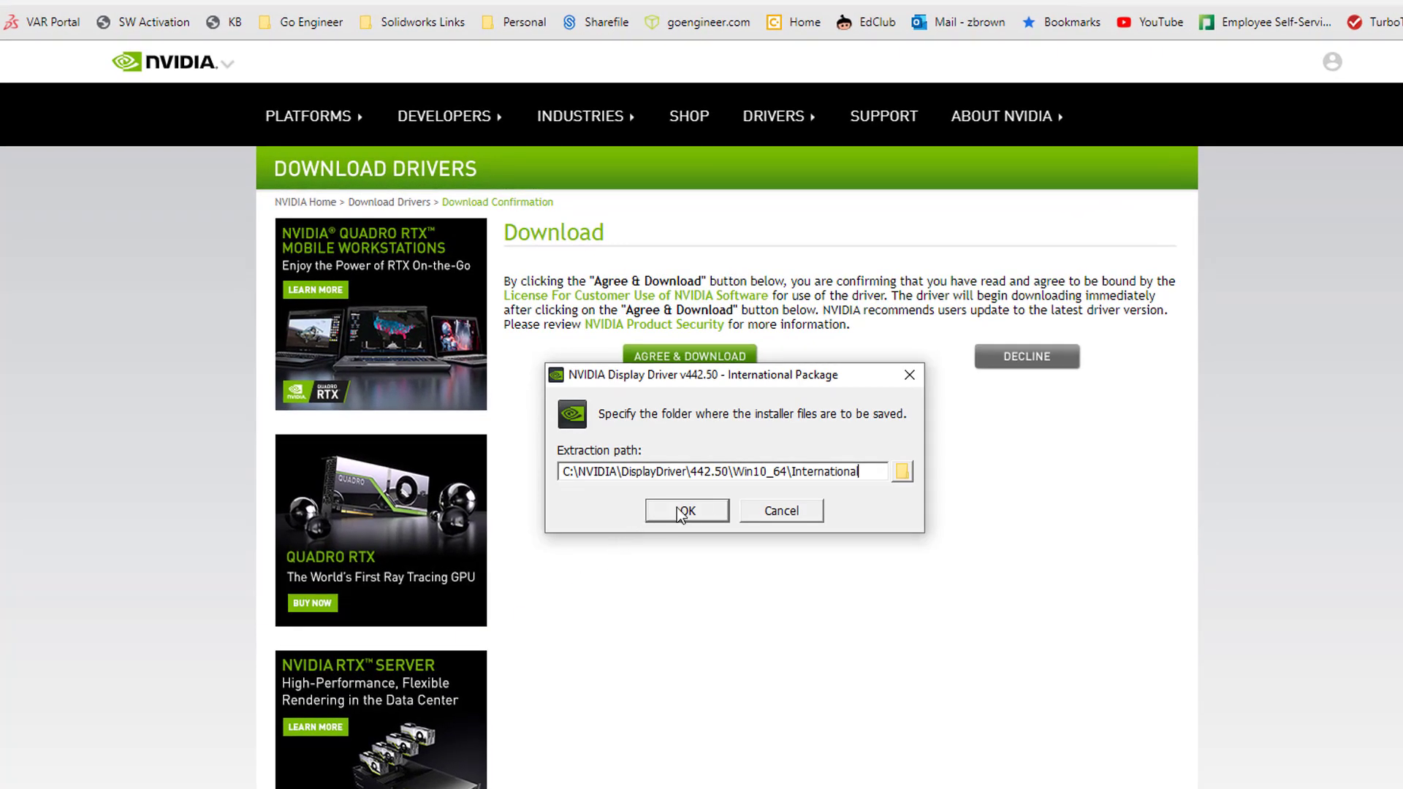
click(703, 514)
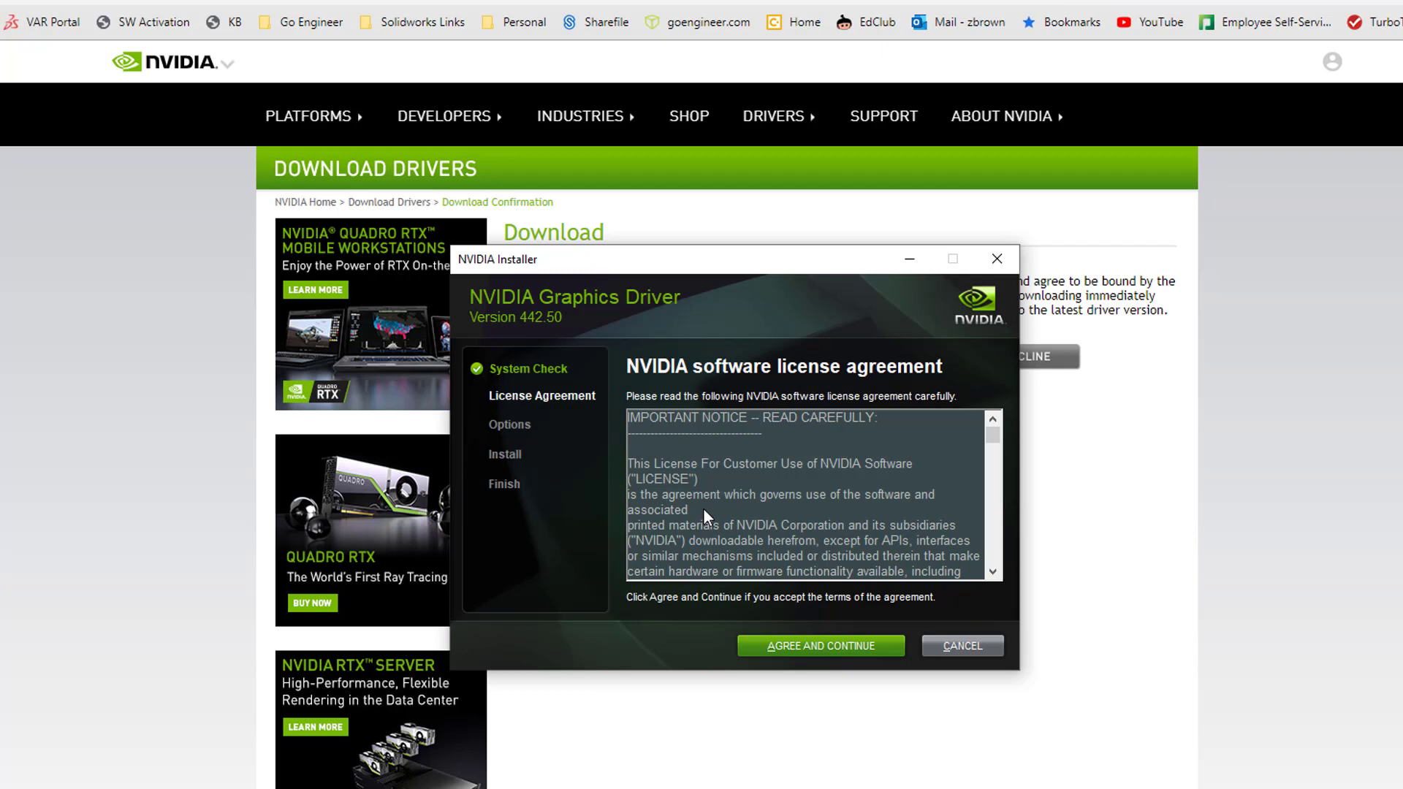
Step: Agree to the license and choose the Custom (Advanced) installation route
click(811, 646)
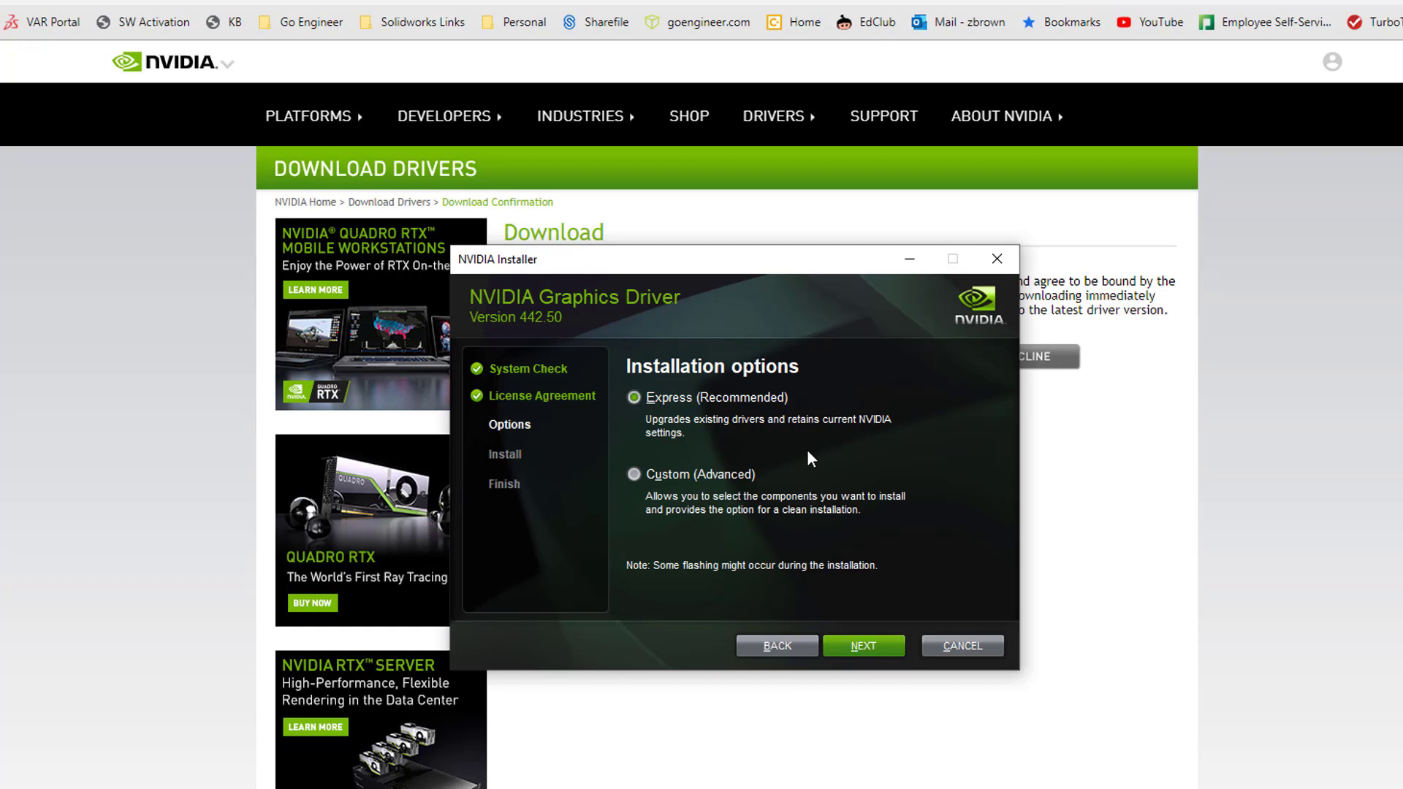
click(634, 475)
click(879, 647)
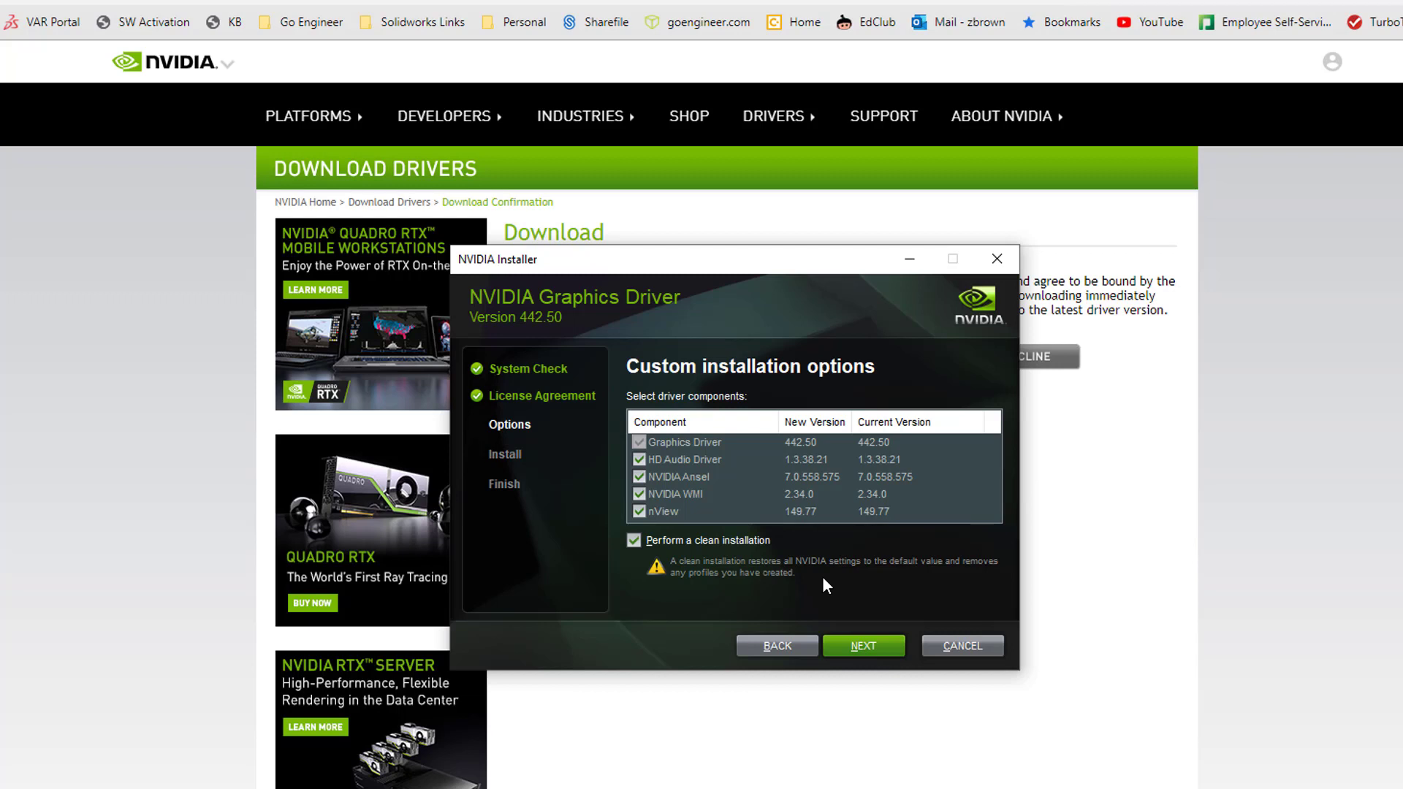
Step: Begin installing the selected driver components with the clean installation option
click(867, 646)
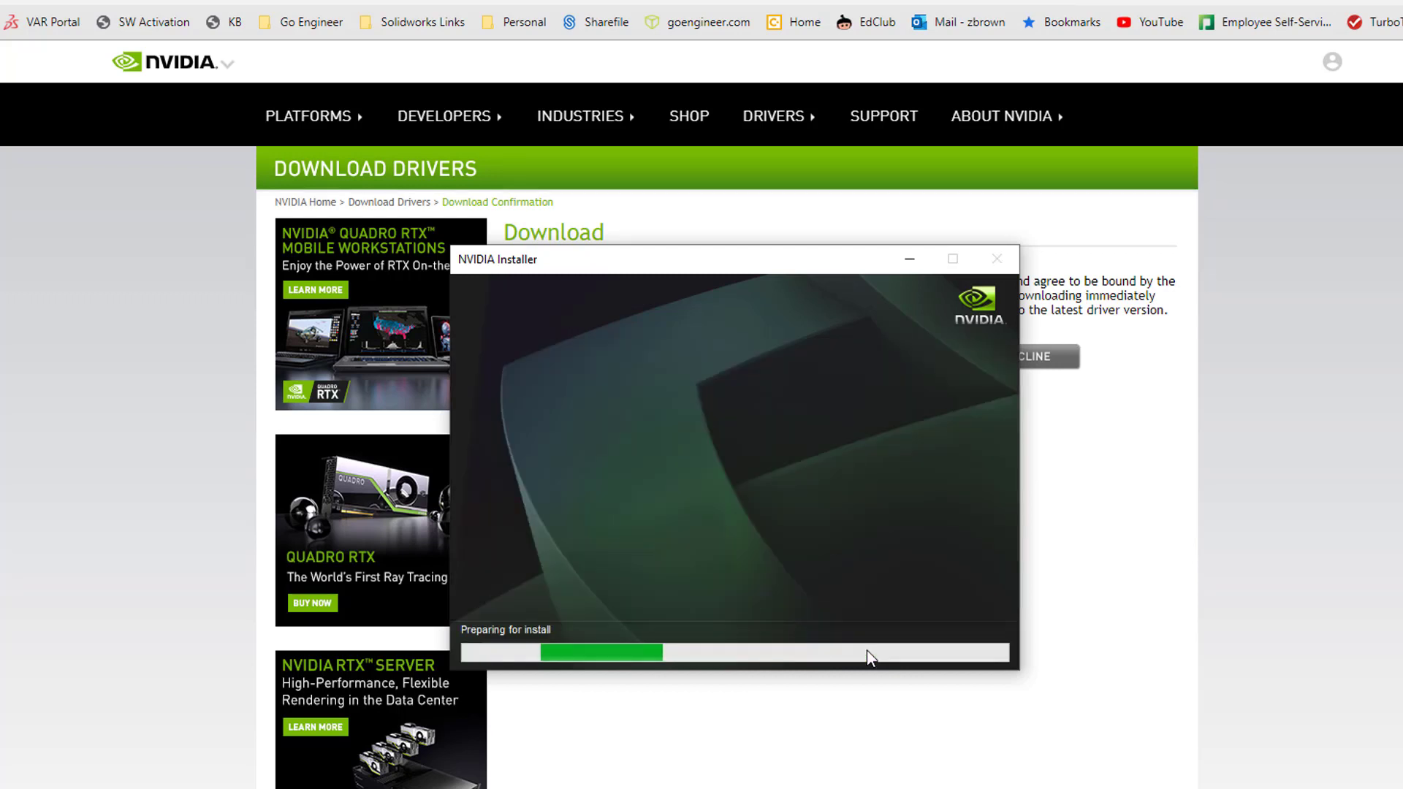